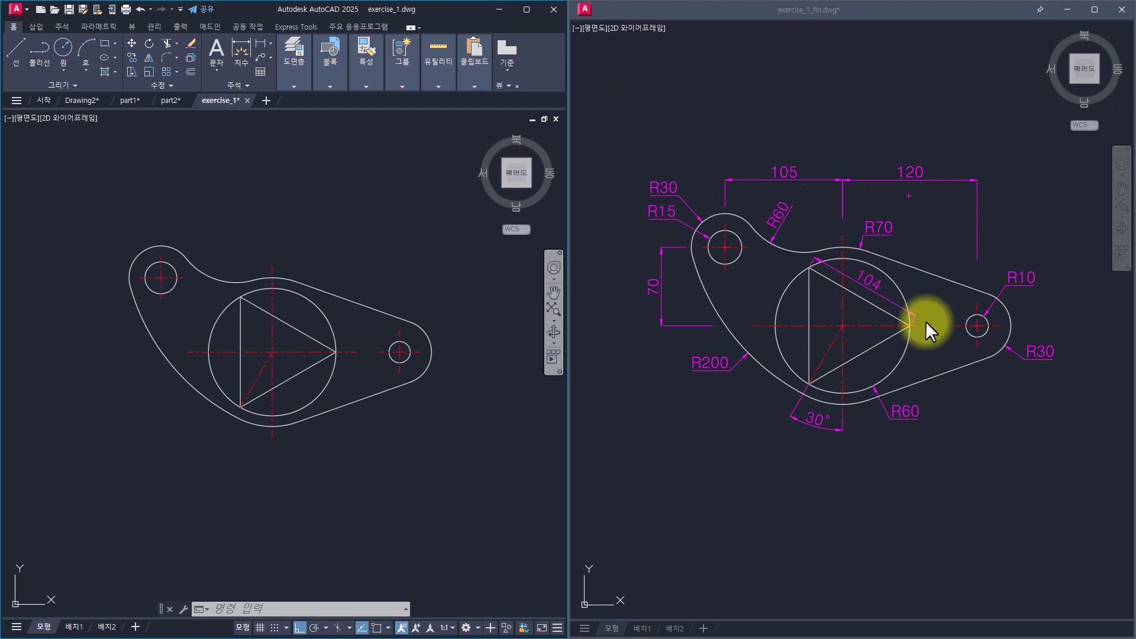
- Add a linear dimension above the part from the upper-left hole's vertical centreline to the large circle's vertical centreline, using object snap
left_click(340, 229)
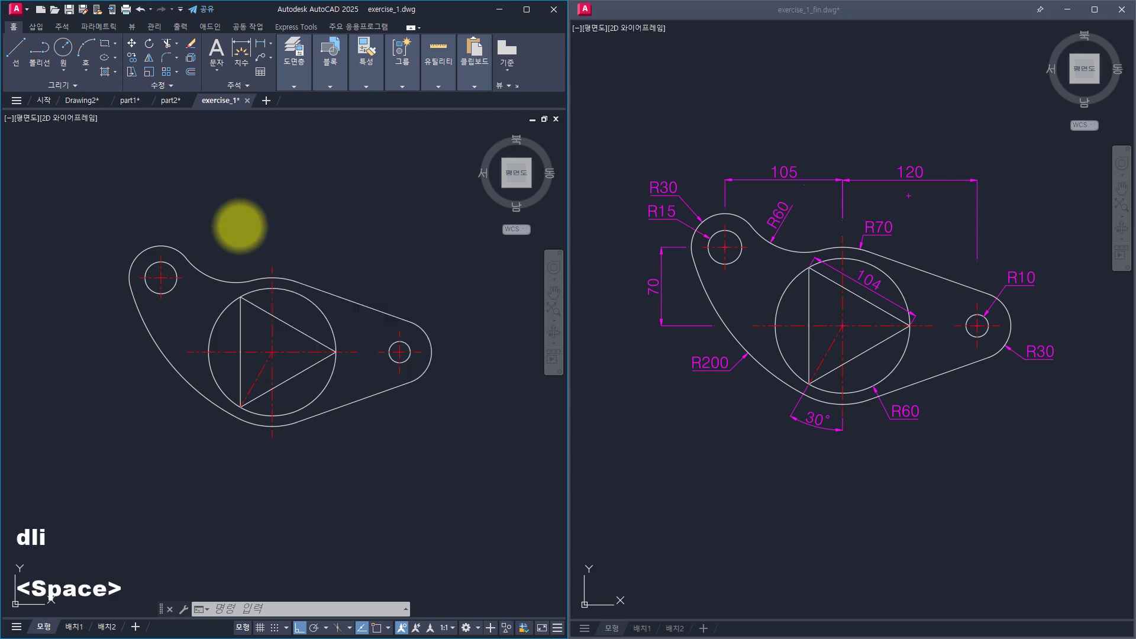
key("F3")
key("F3")
key("F3")
left_click(160, 260)
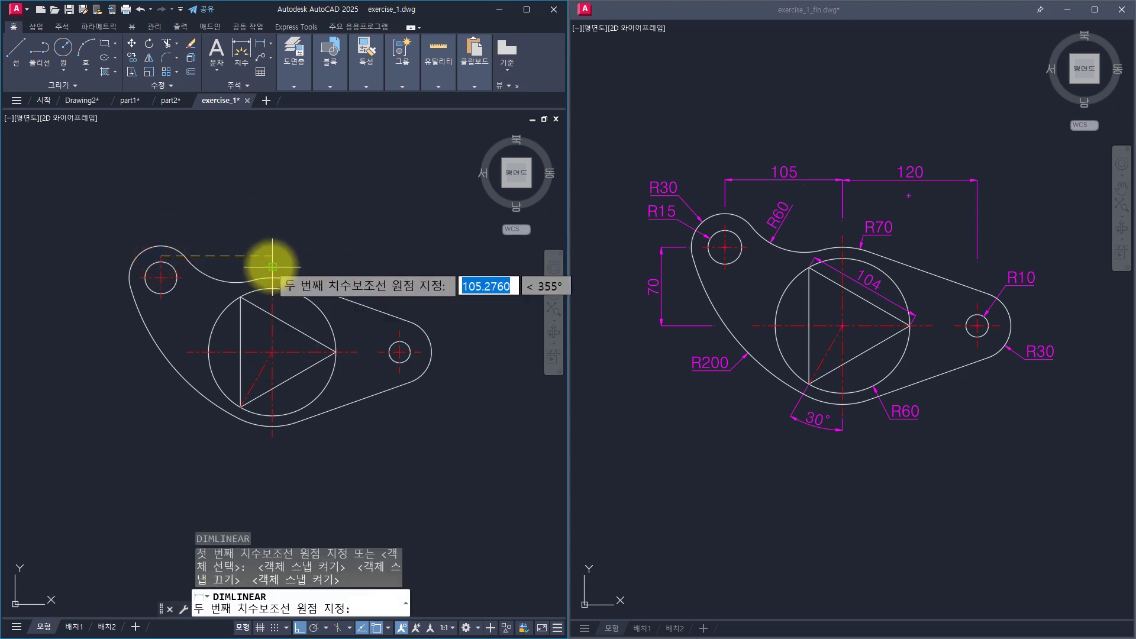
left_click(272, 266)
left_click(257, 202)
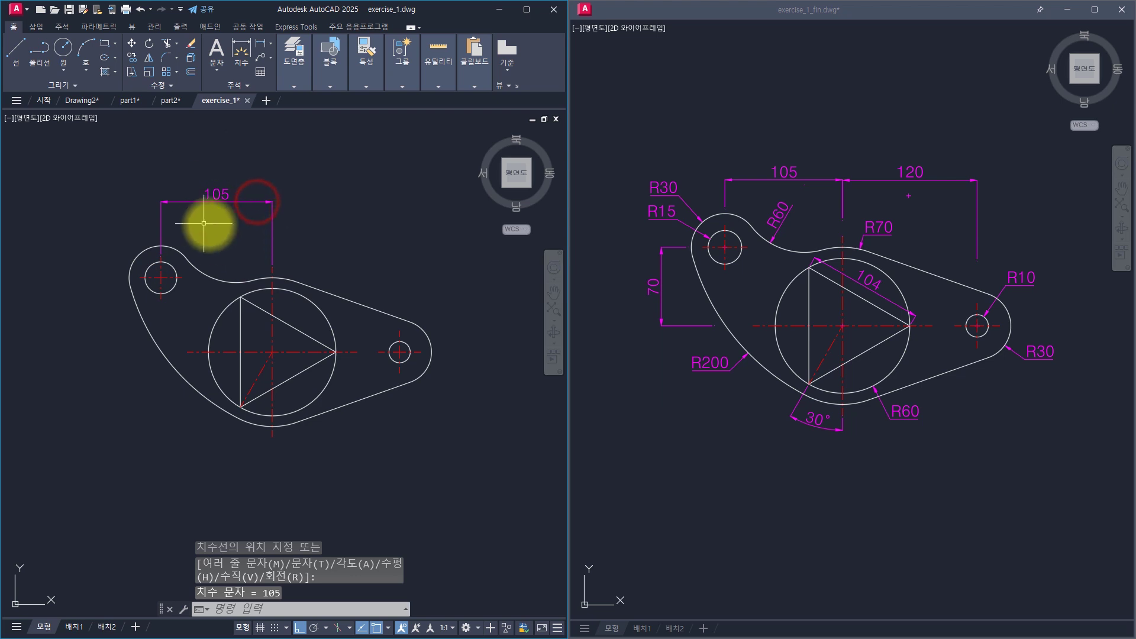
- Stretch the horizontal dimension's line down to just below the upper-left hole and clear the selection
left_click(230, 237)
left_click(198, 181)
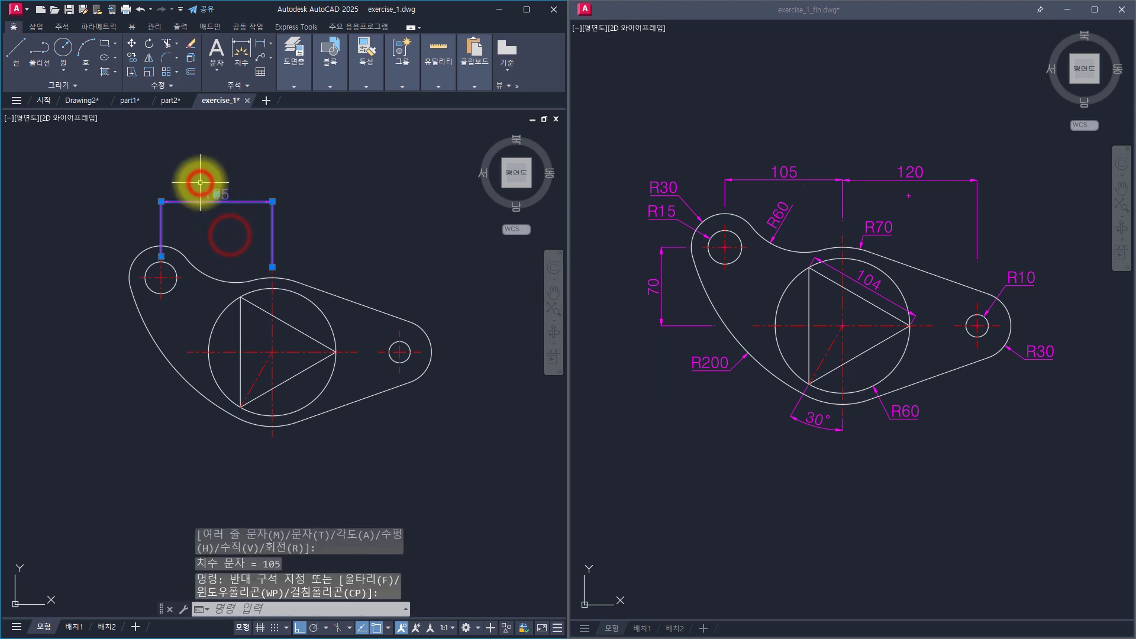
left_click(272, 202)
left_click(273, 305)
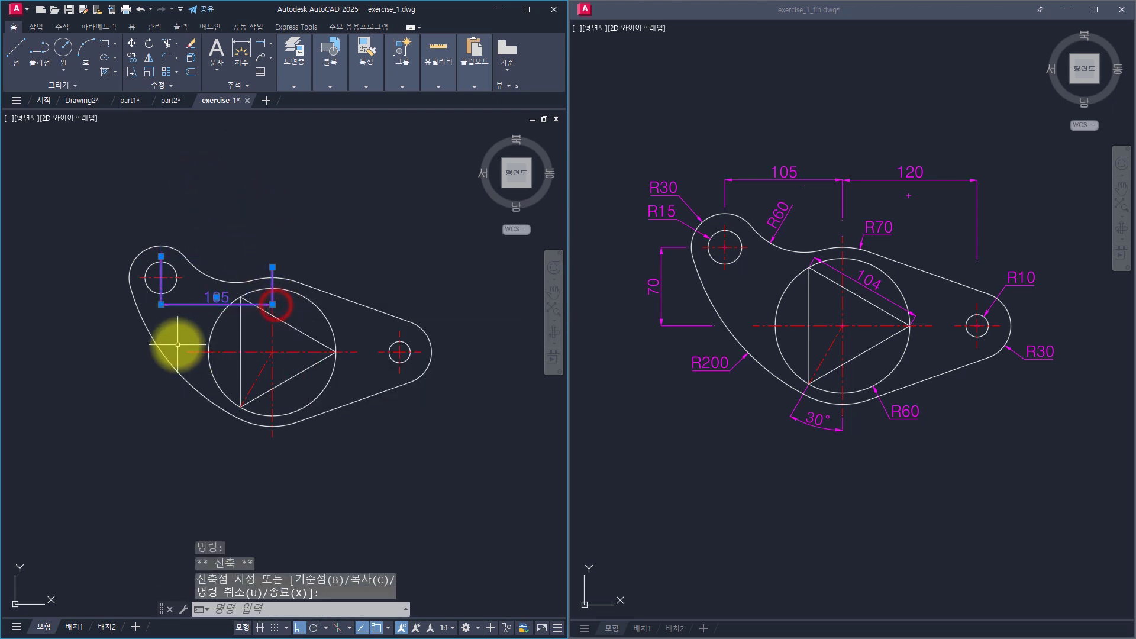
key("Escape")
key("Escape")
key("Escape")
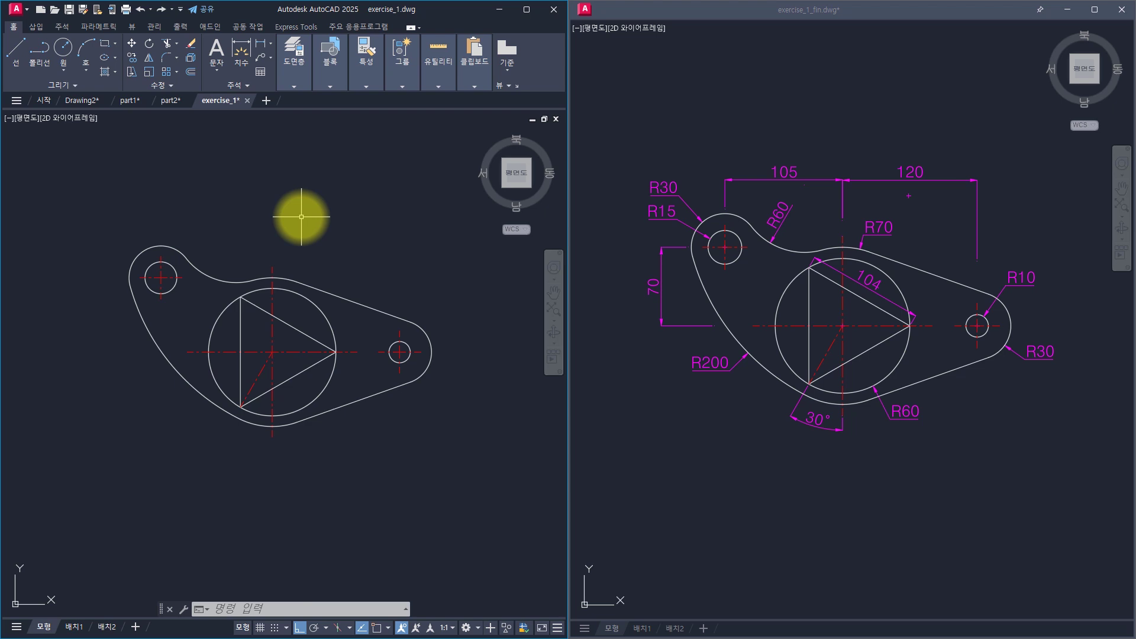
- Use the DIM command with object snap to dimension horizontally from the upper-left hole's centreline to the large circle's centreline, above the part
key("Escape")
key("Escape")
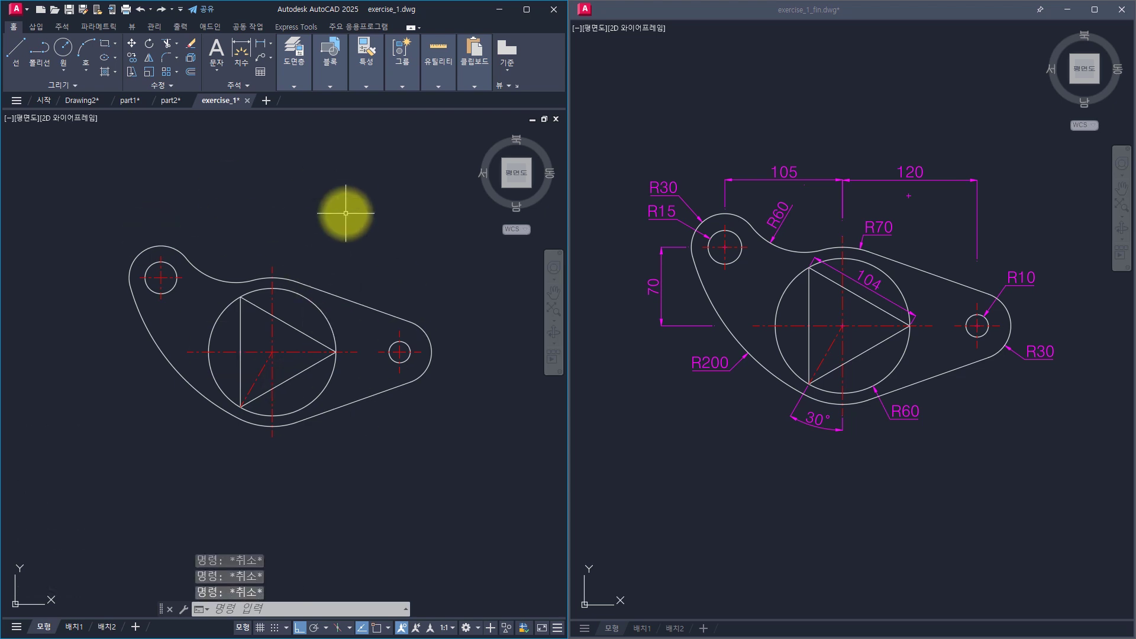
left_click(246, 64)
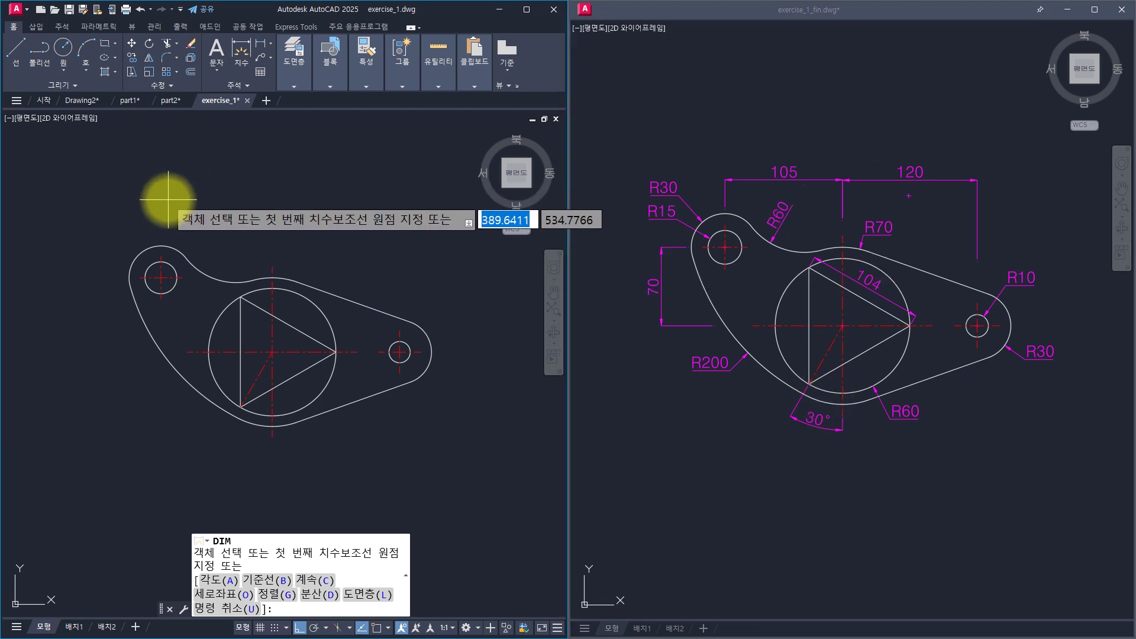
key("F3")
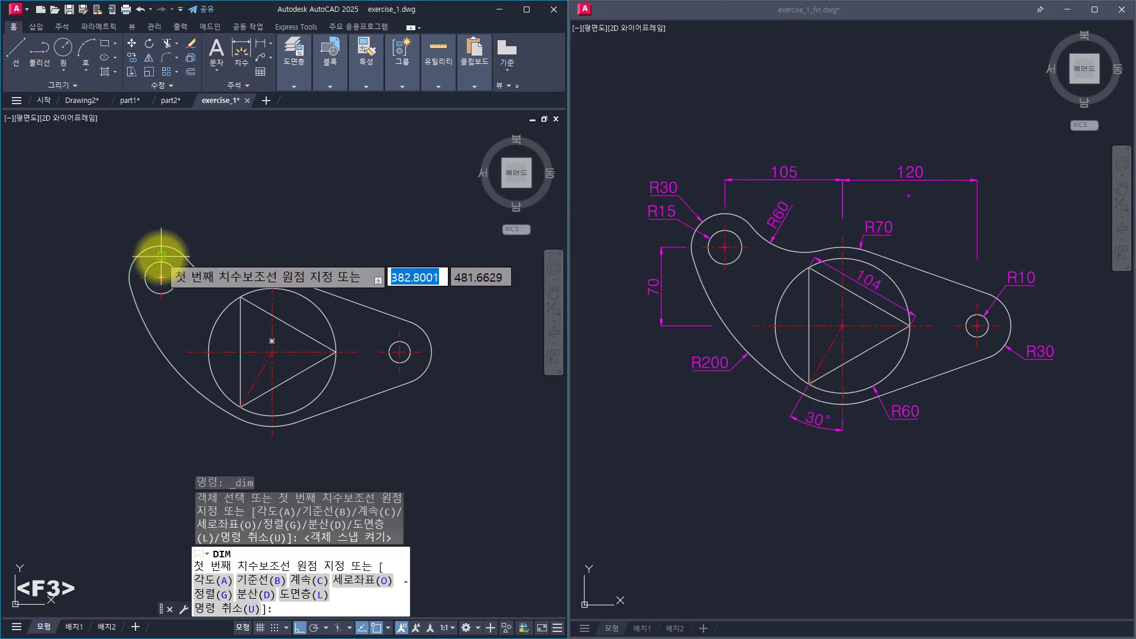
left_click(161, 256)
left_click(273, 271)
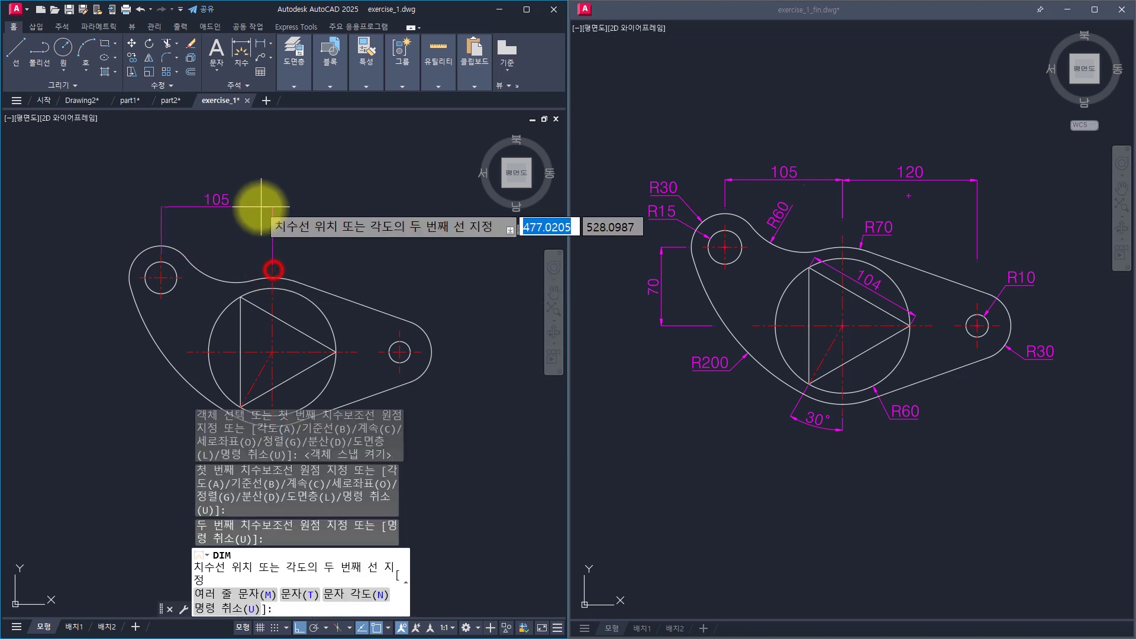
left_click(258, 219)
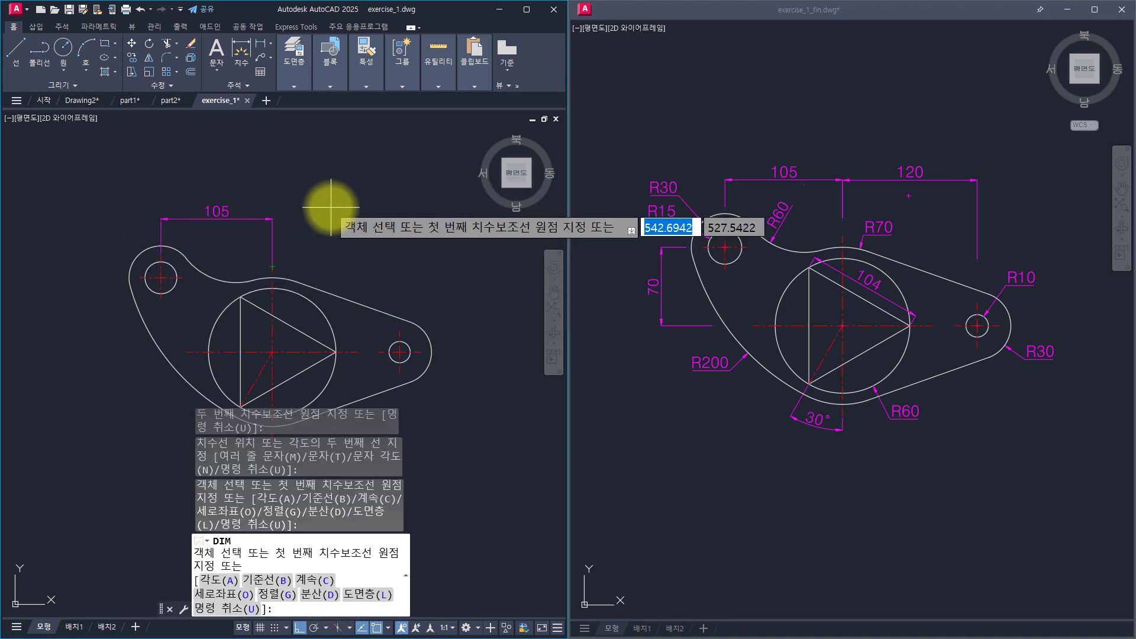
- Dimension horizontally from the large circle's centreline to the small right hole's centreline, aligned with the neighbouring dimension, and end DIM
left_click(390, 624)
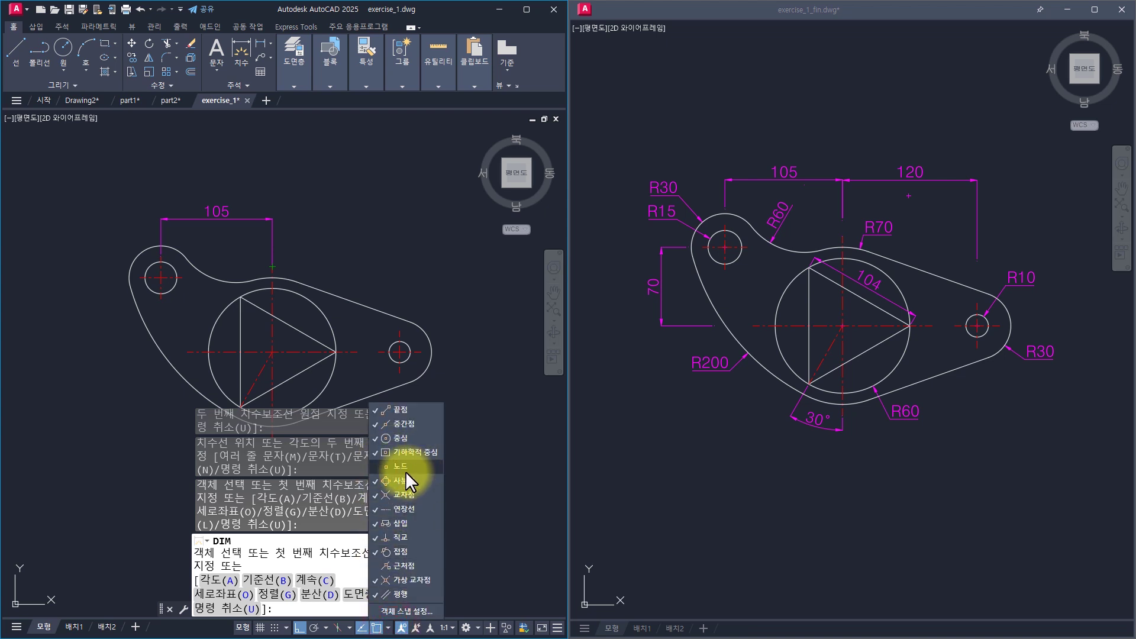
left_click(335, 261)
left_click(272, 268)
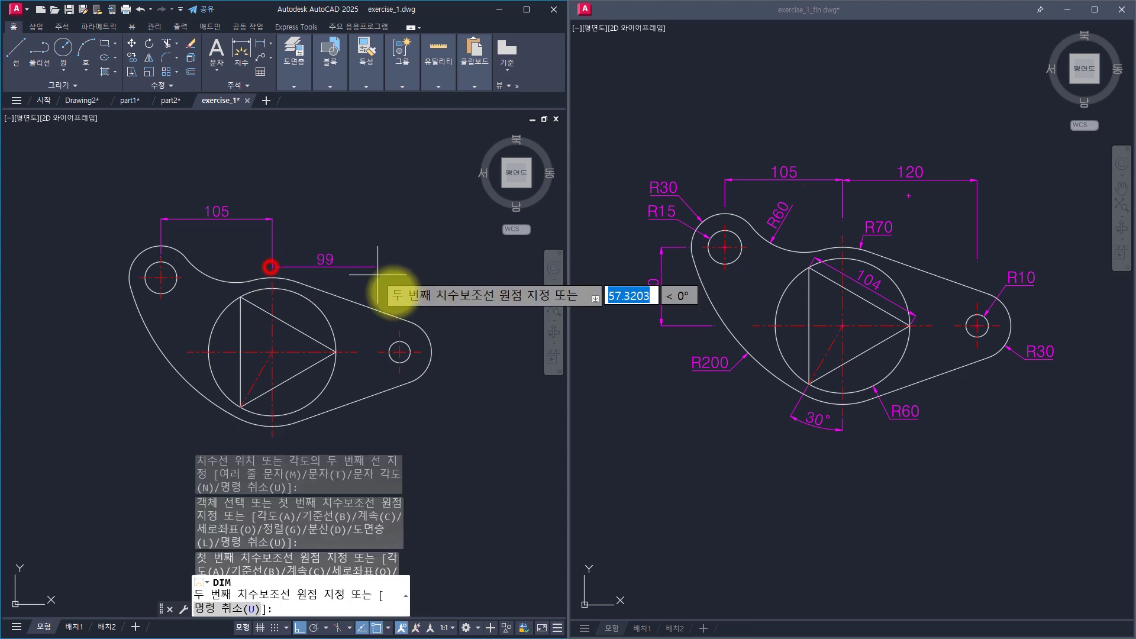
left_click(397, 333)
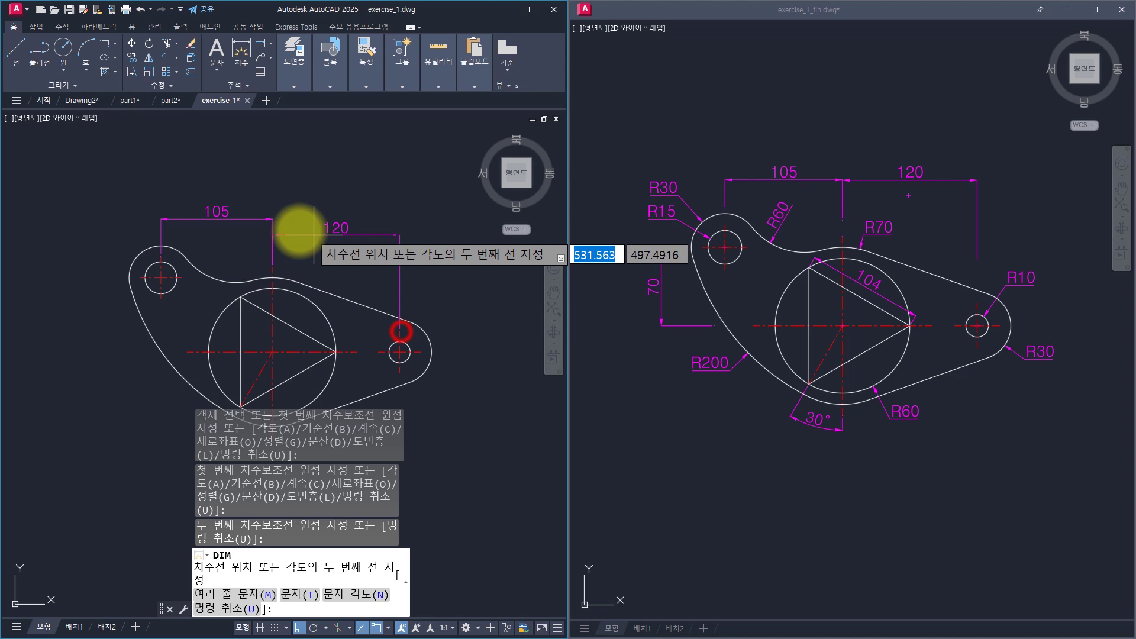
left_click(272, 219)
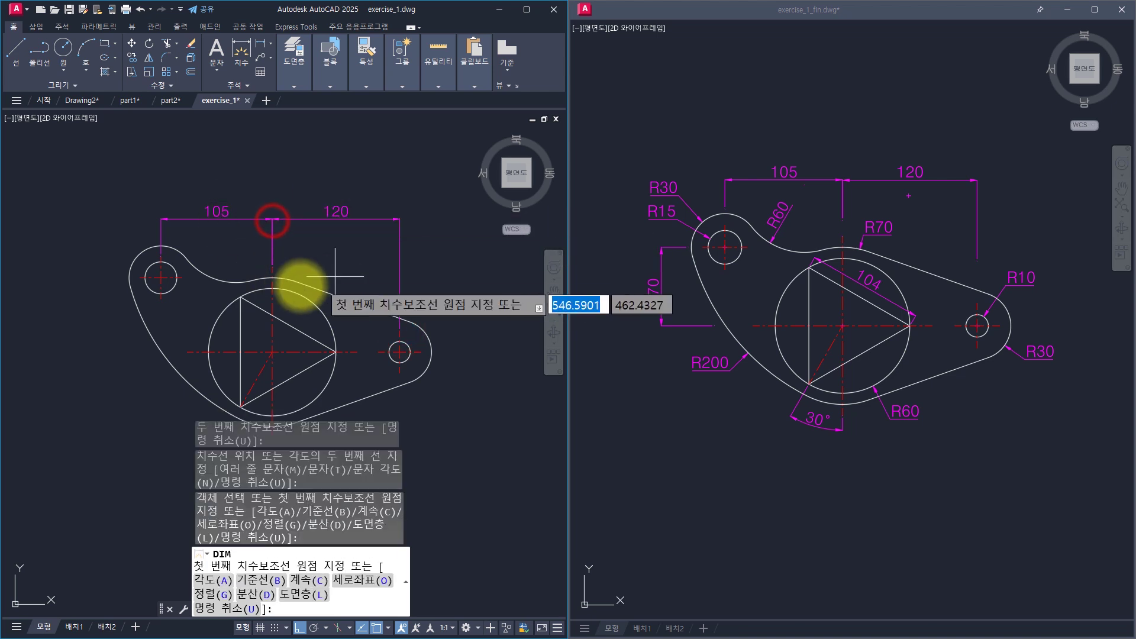
key("Escape")
key("Escape")
key("Escape")
- Move the large circle's vertical centreline about 25 units to the left
left_click(276, 299)
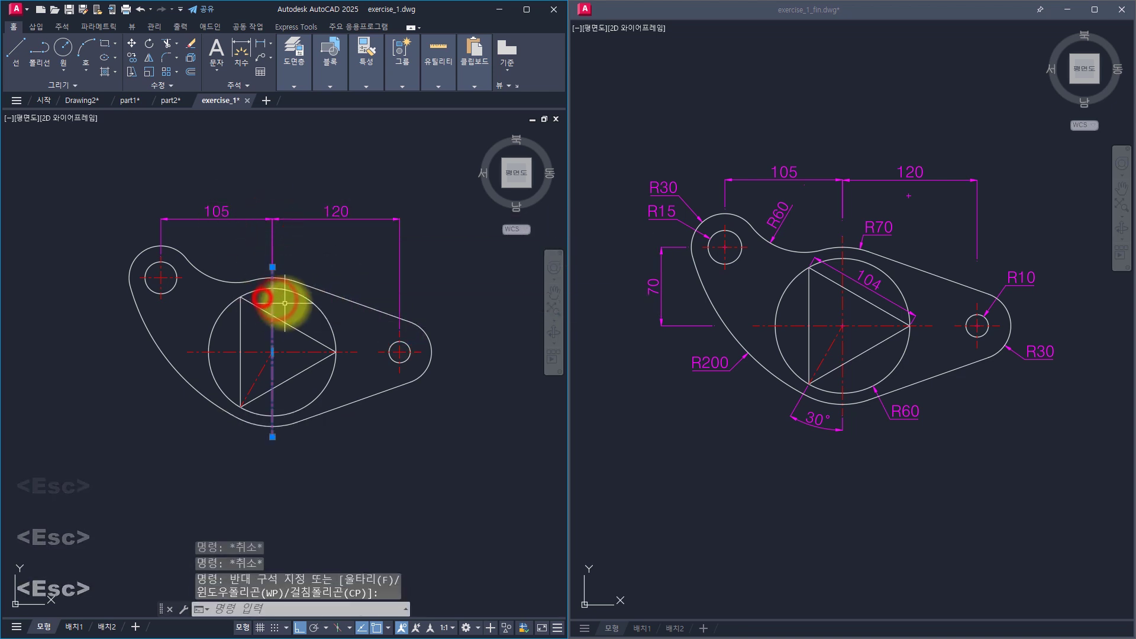
left_click(338, 275)
type("m")
key("space")
left_click(363, 272)
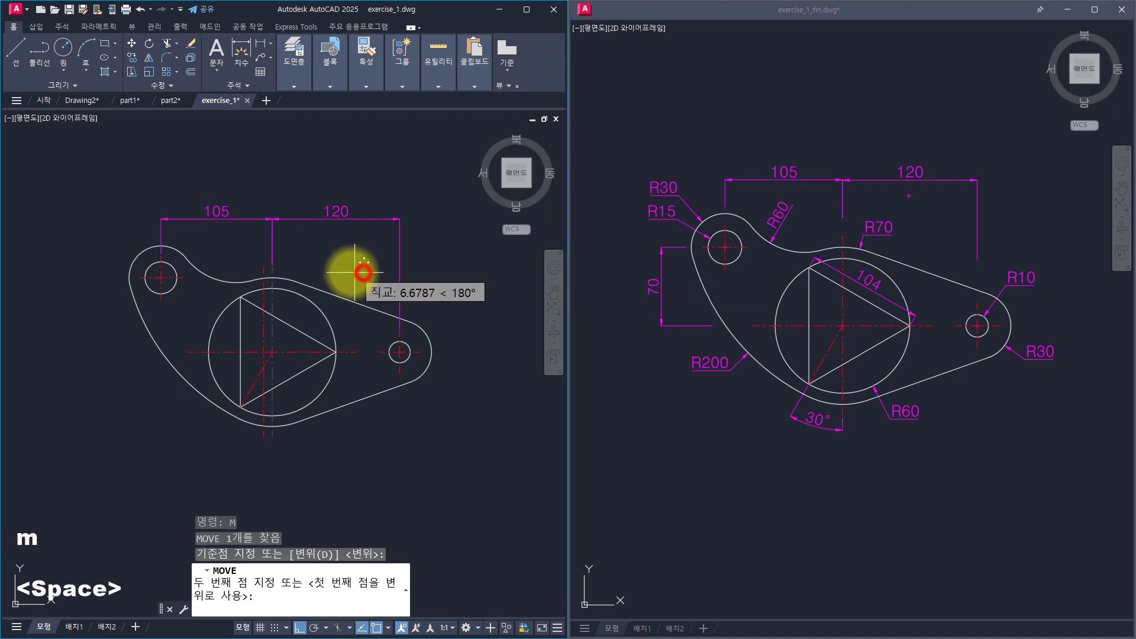
left_click(337, 272)
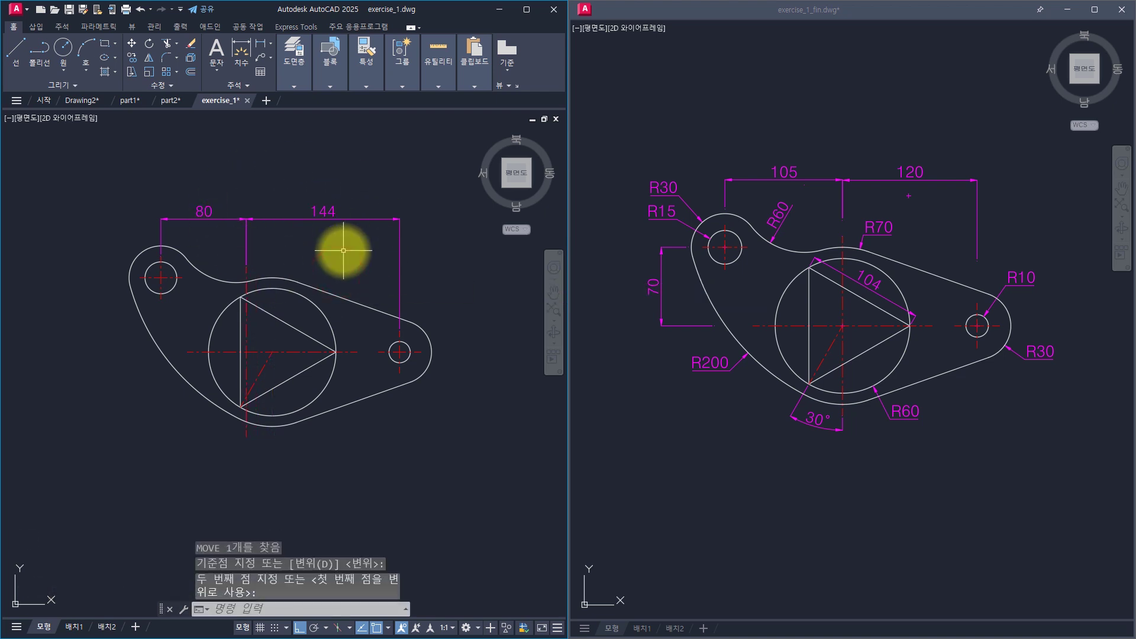
- Undo the centreline move and the two horizontal dimensions made with DIM
key("ctrl+z")
key("ctrl+z")
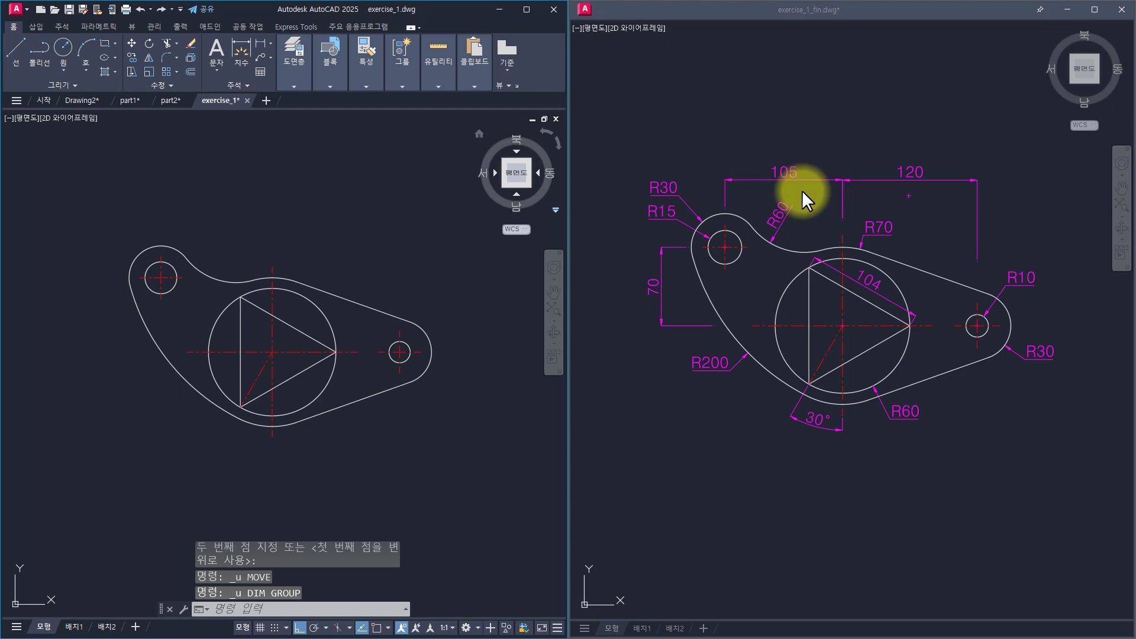
key("Escape")
key("Escape")
key("Escape")
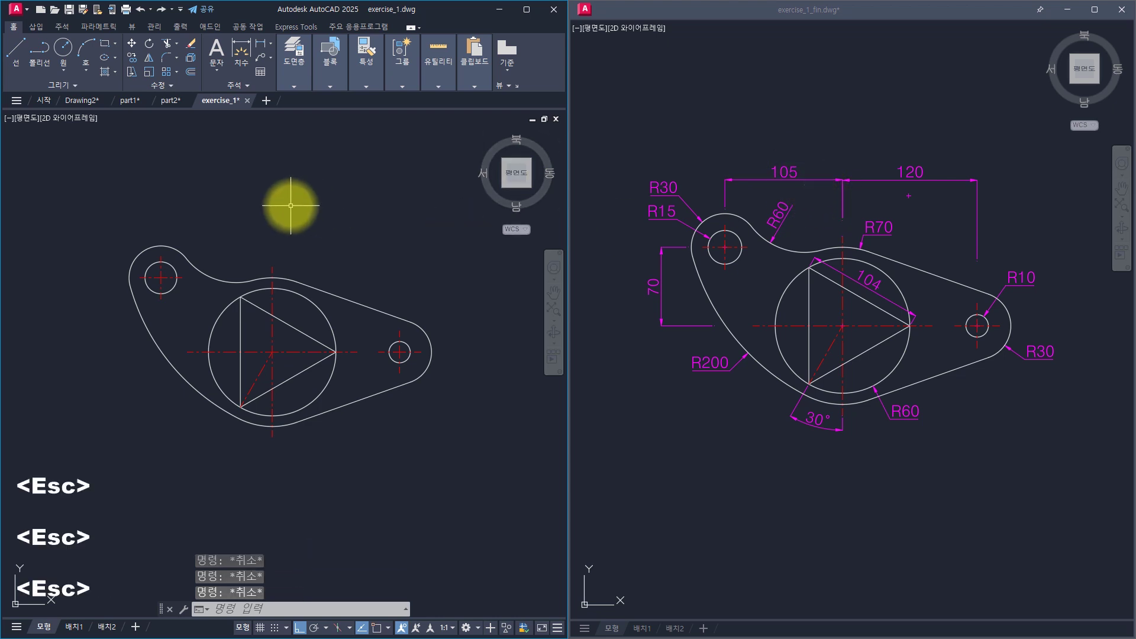
- Use DIM with object snap to place a horizontal dimension above the part between the upper-left hole's and large circle's vertical centrelines
type("dim")
key("Return")
key("F3")
left_click(161, 255)
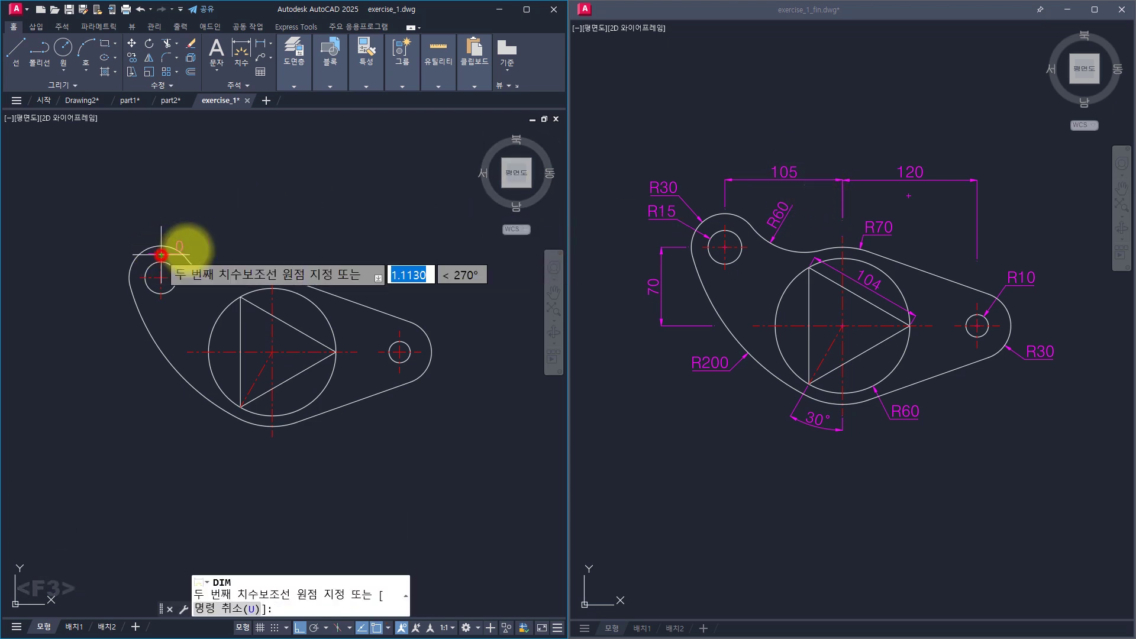
left_click(272, 268)
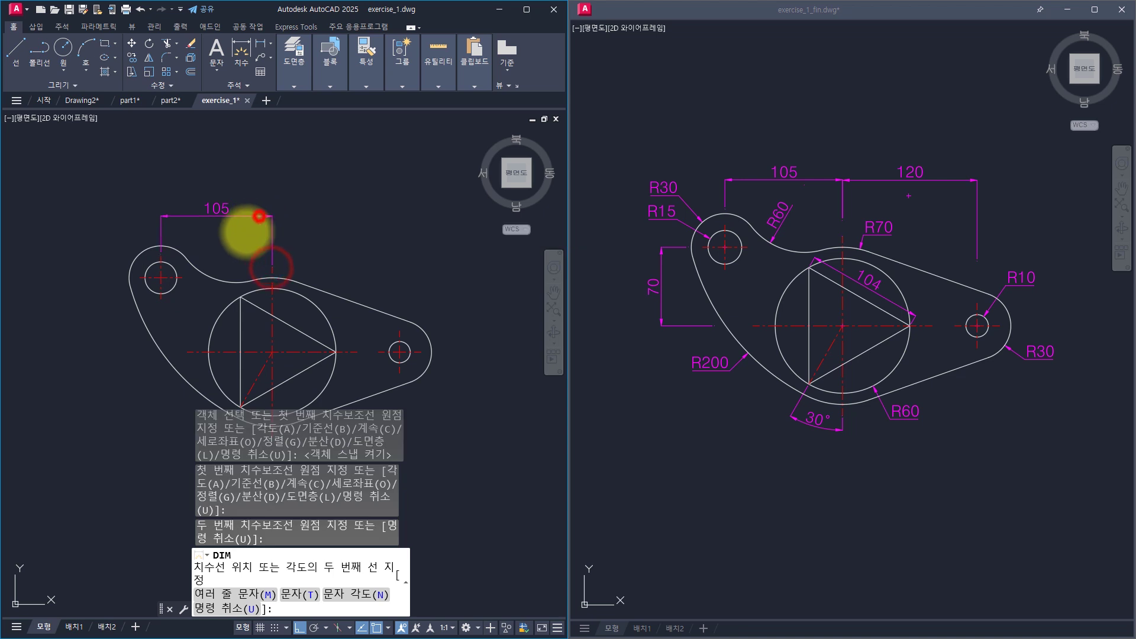
left_click(259, 216)
- Continue the horizontal dimension from the large circle's centreline to the top end of the small right hole's vertical centreline, then end the chain
key("F3")
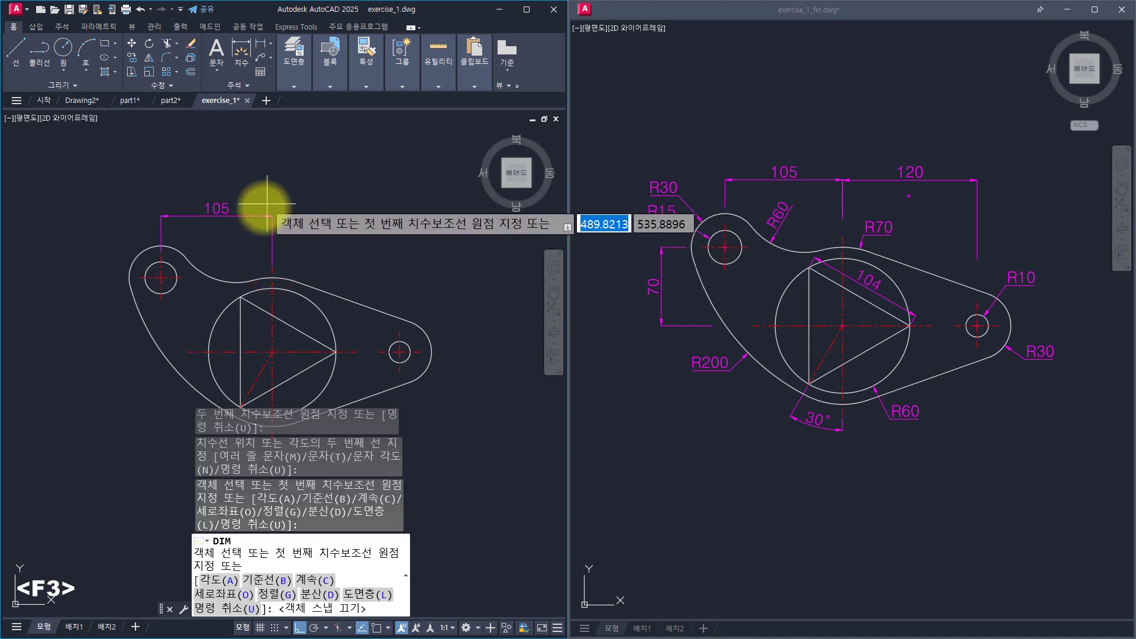
left_click(259, 216)
left_click(259, 216)
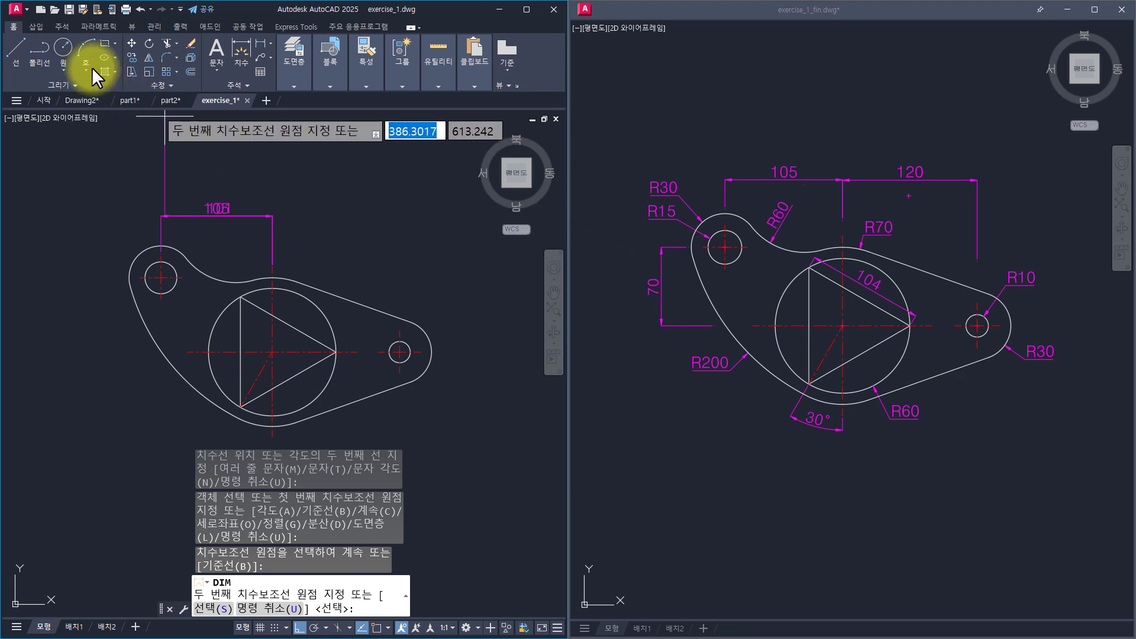
left_click(61, 26)
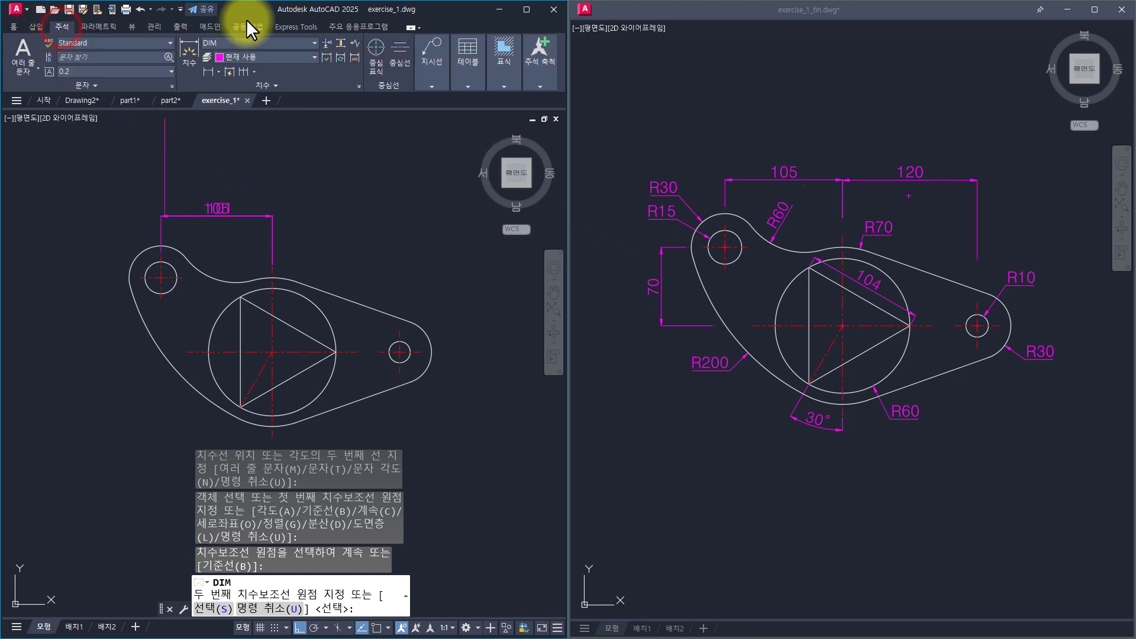
left_click(264, 83)
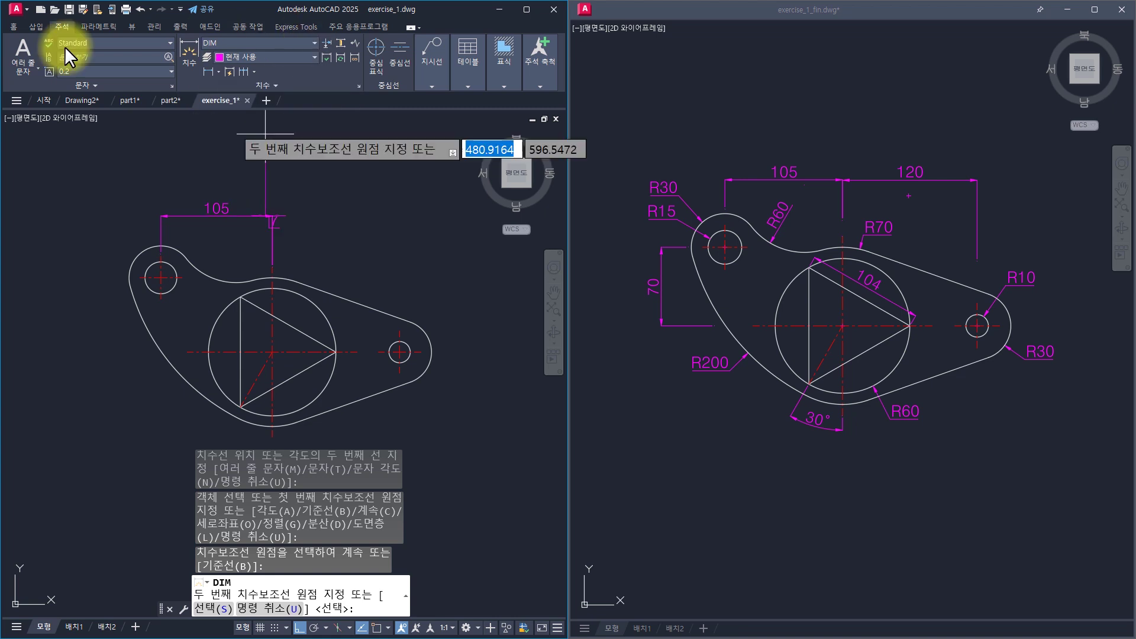
left_click(13, 27)
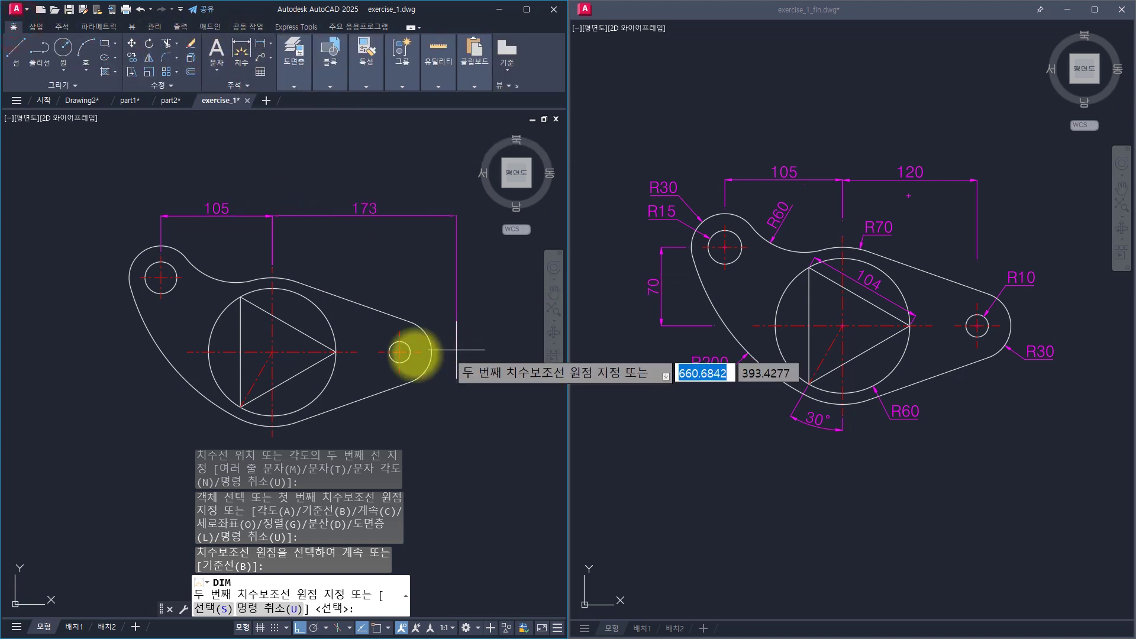
key("F3")
left_click(400, 327)
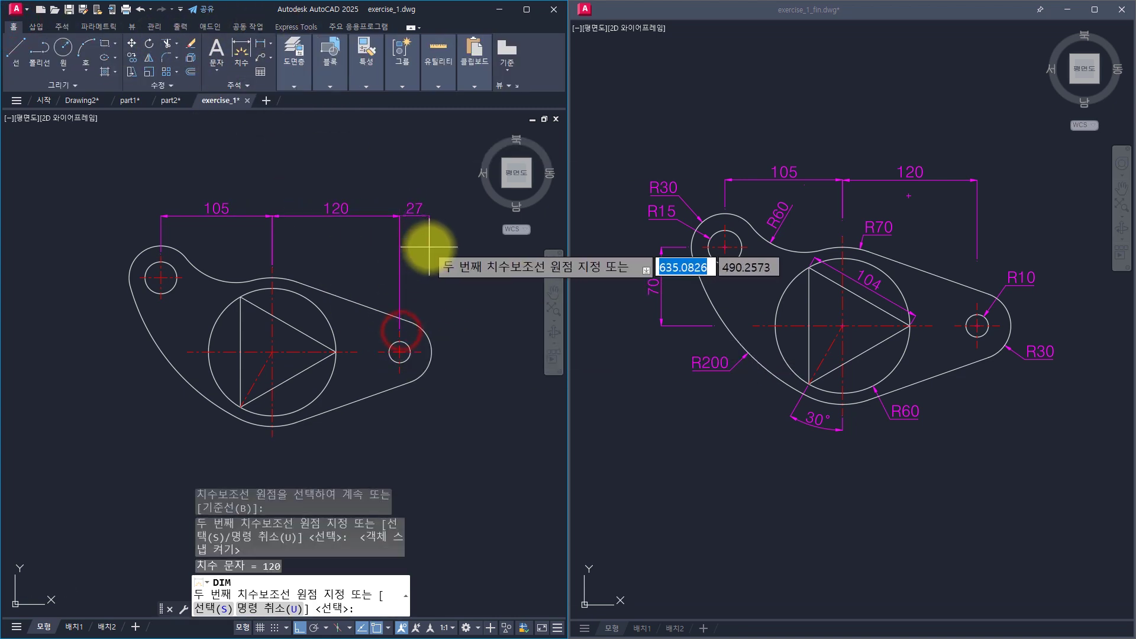
key("space")
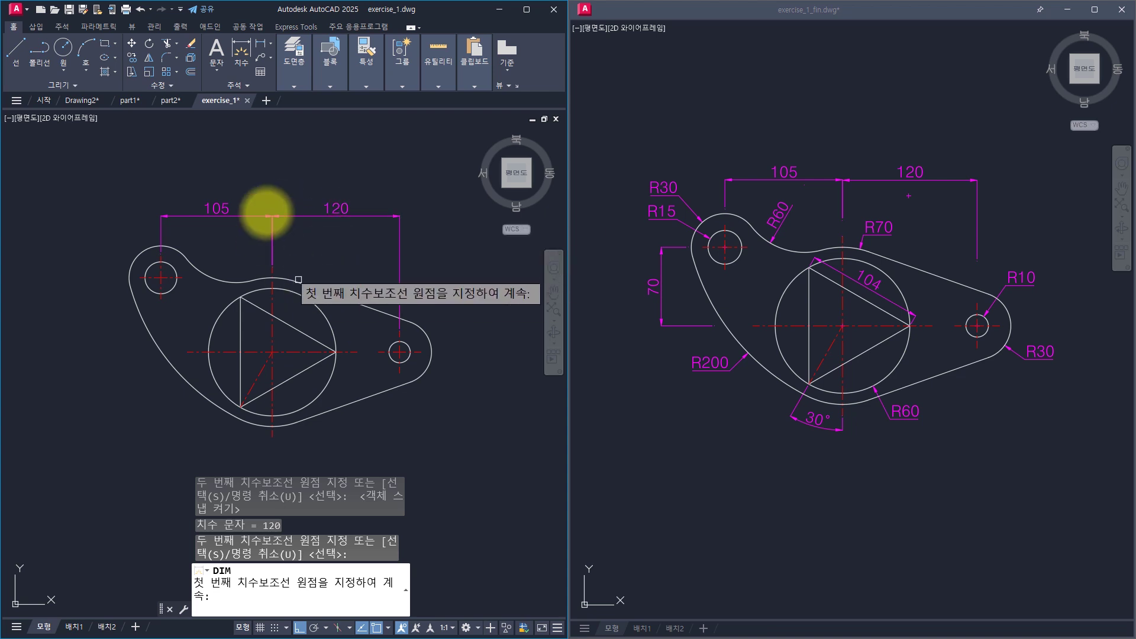
key("space")
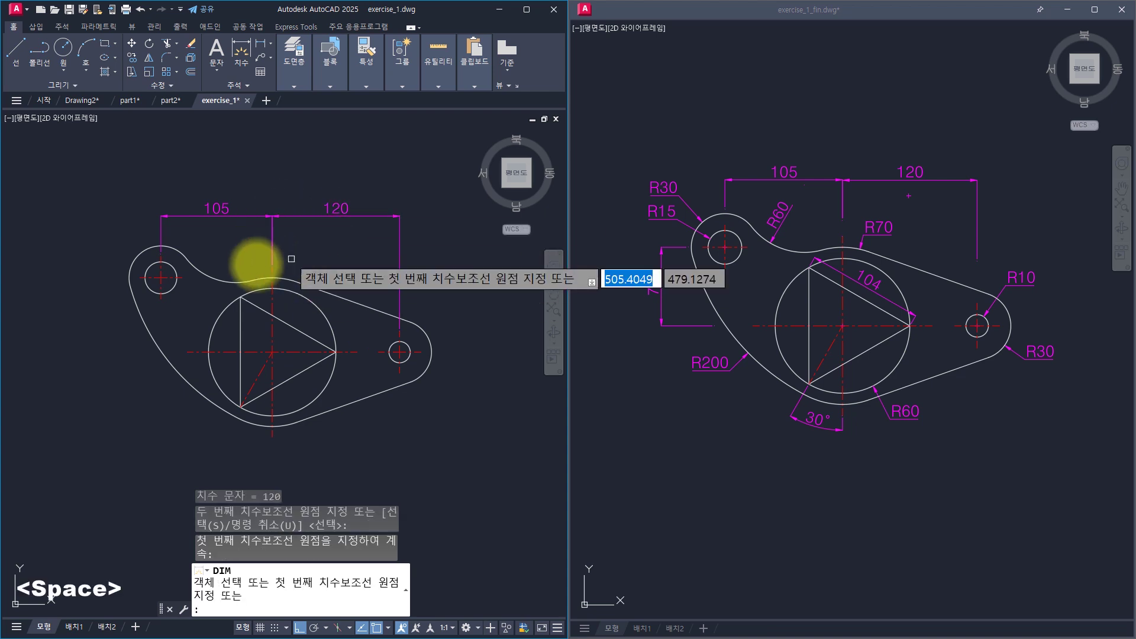
- Dimension vertically between the upper-left hole's and large circle's horizontal centrelines, placing the dimension line to the left of the part
left_click(139, 277)
left_click(188, 353)
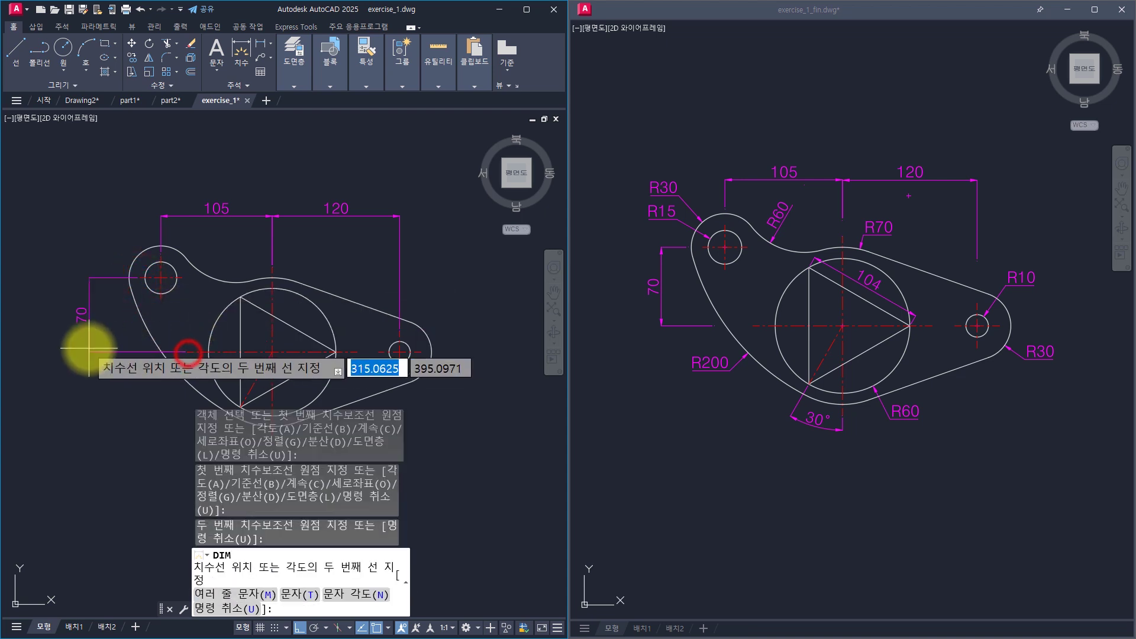
left_click(87, 343)
- Place an aligned dimension along the triangle's upper sloping side, with object snap and ortho mode off
key("F3")
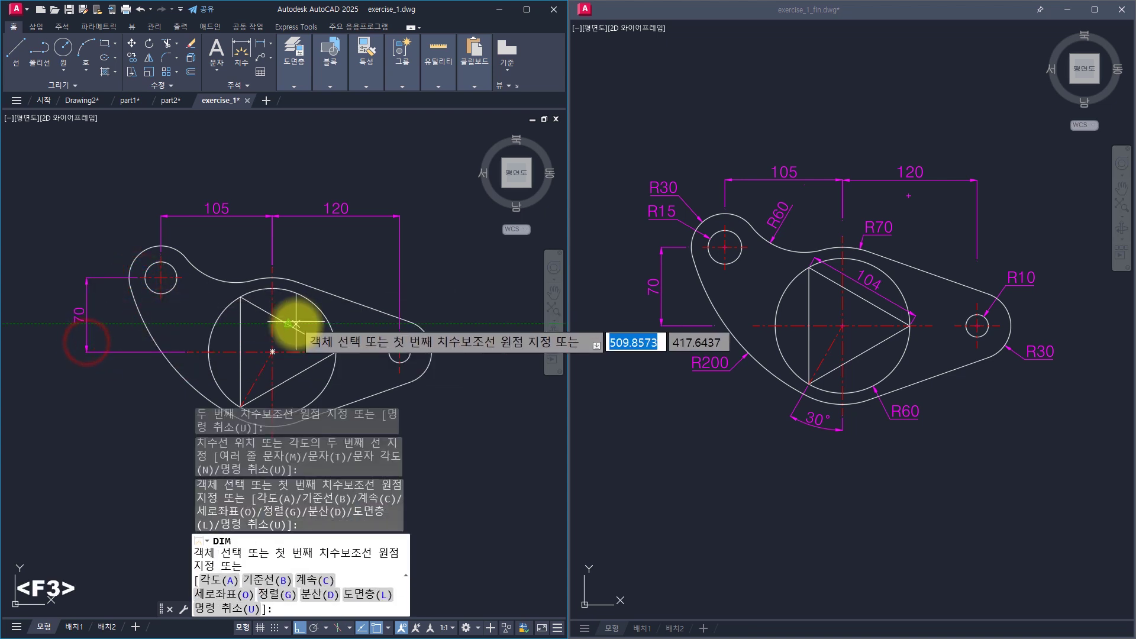
left_click(294, 329)
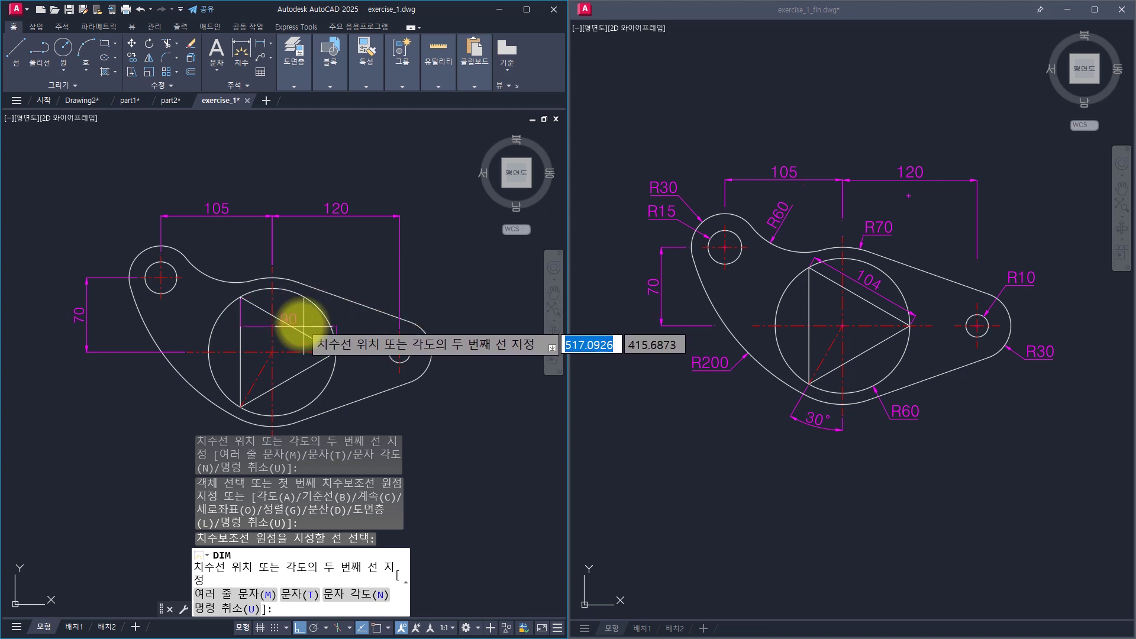
key("F8")
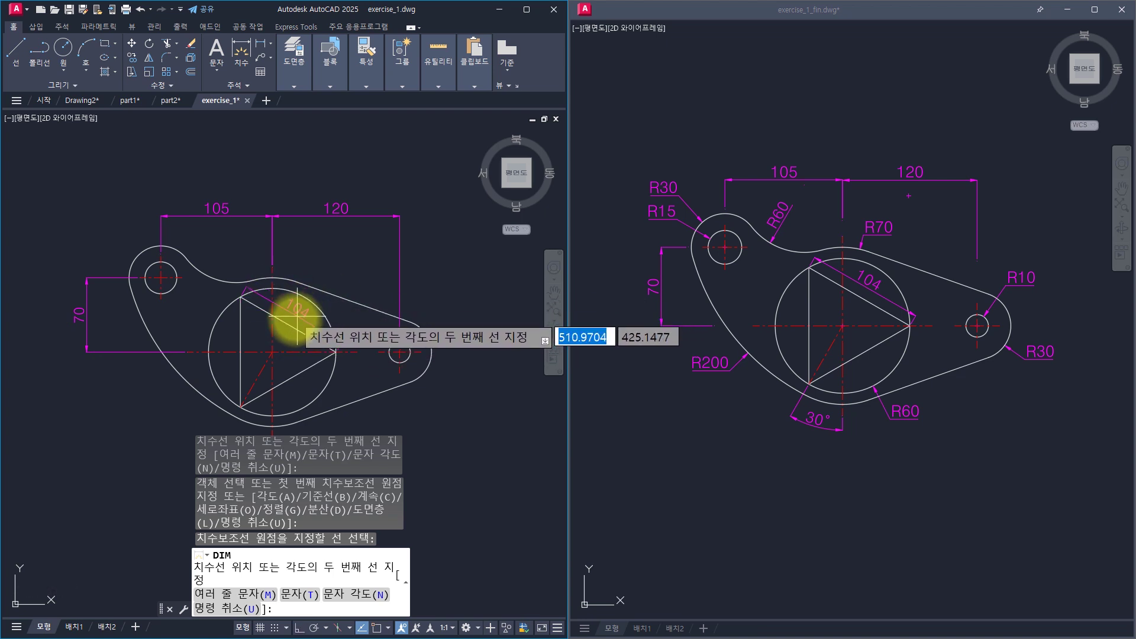
left_click(296, 317)
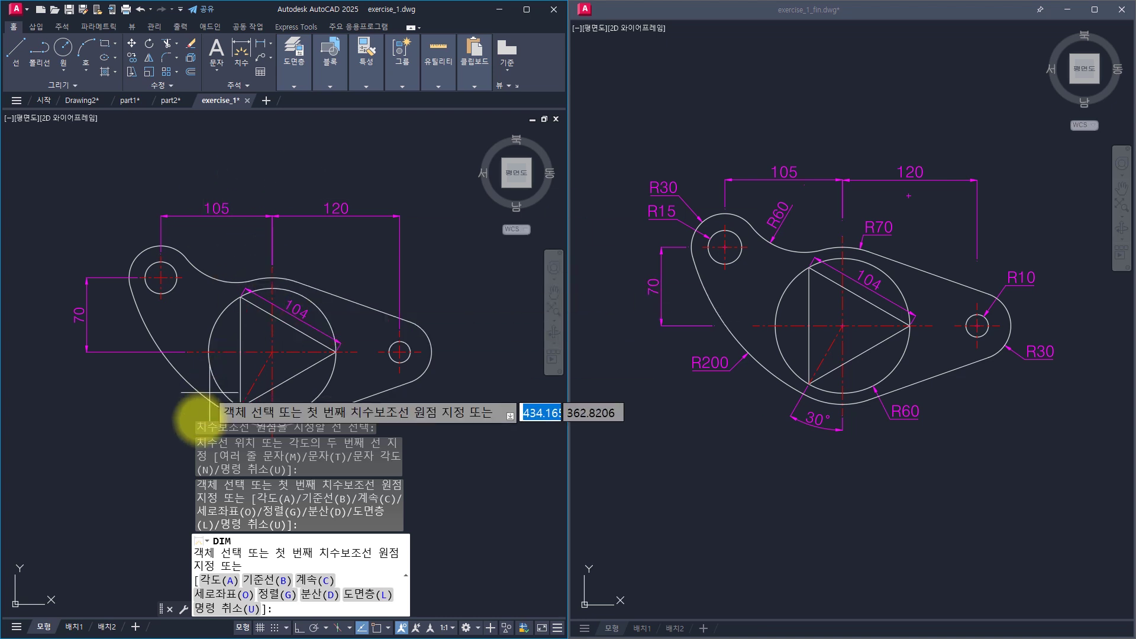
- Place an angular dimension between the large circle's sloping centreline and its vertical centreline, just below the part
type("a")
key("space")
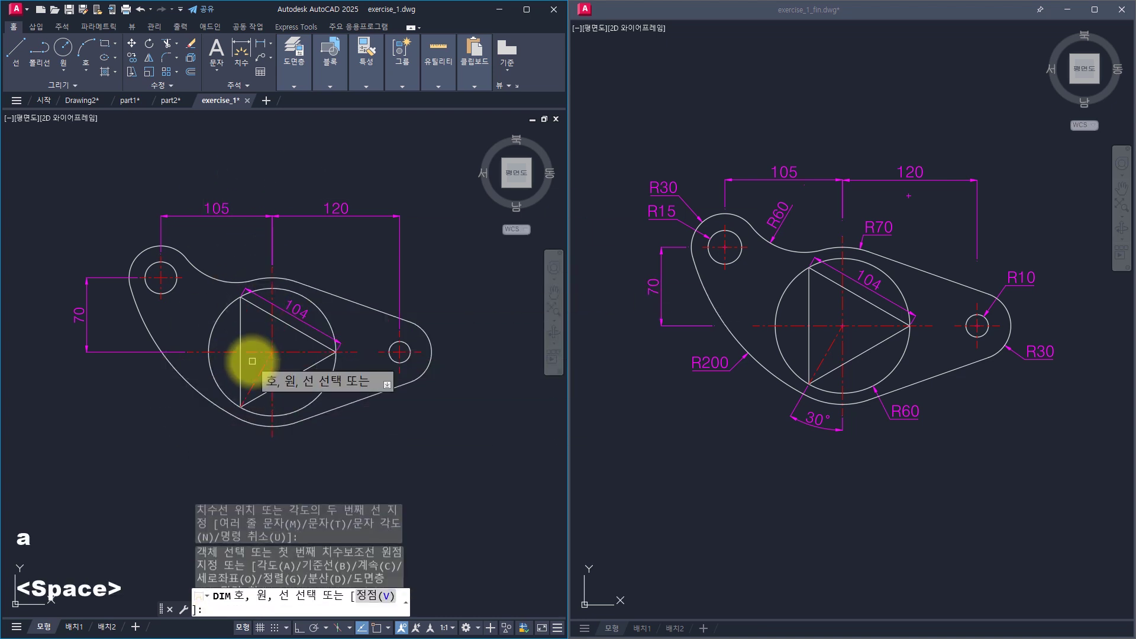
left_click(258, 376)
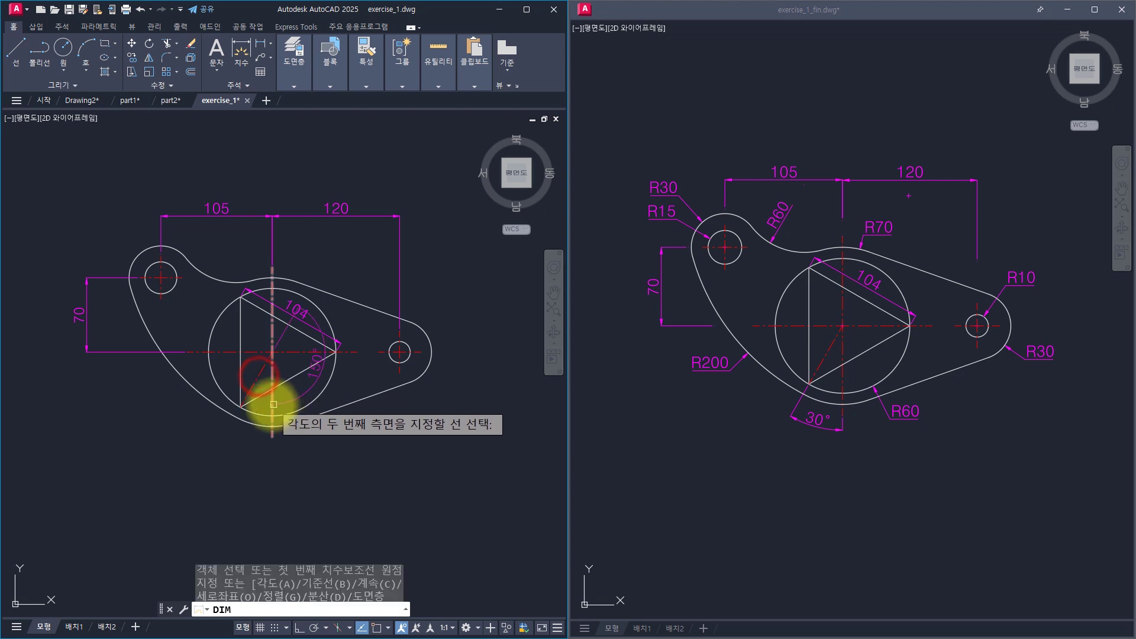
left_click(268, 398)
middle_click_drag(235, 424, 253, 365)
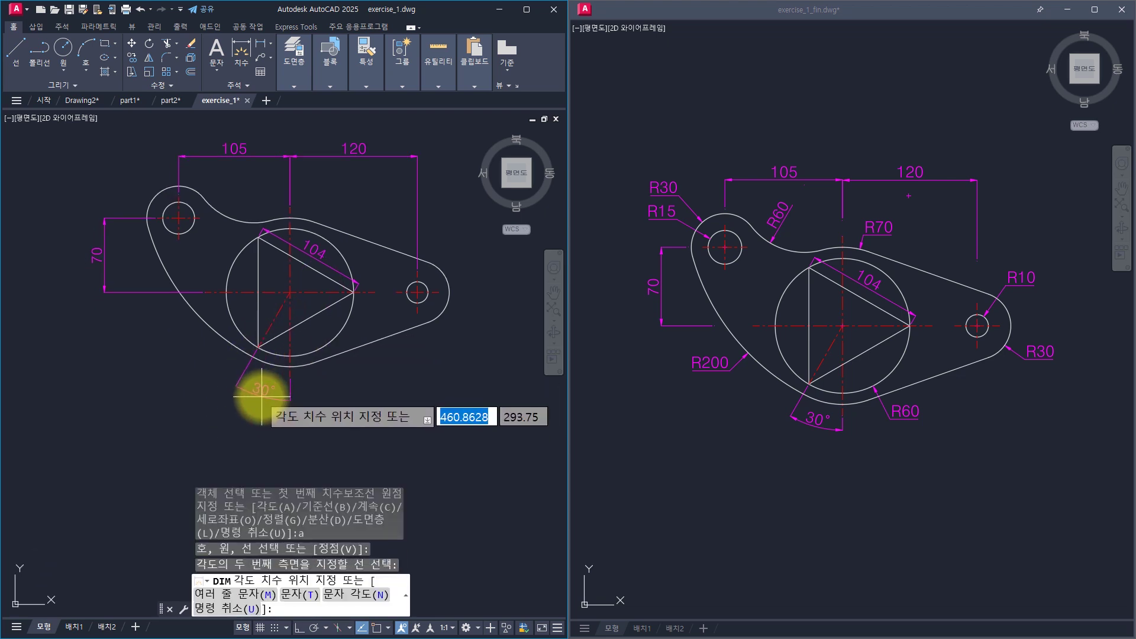
left_click(262, 396)
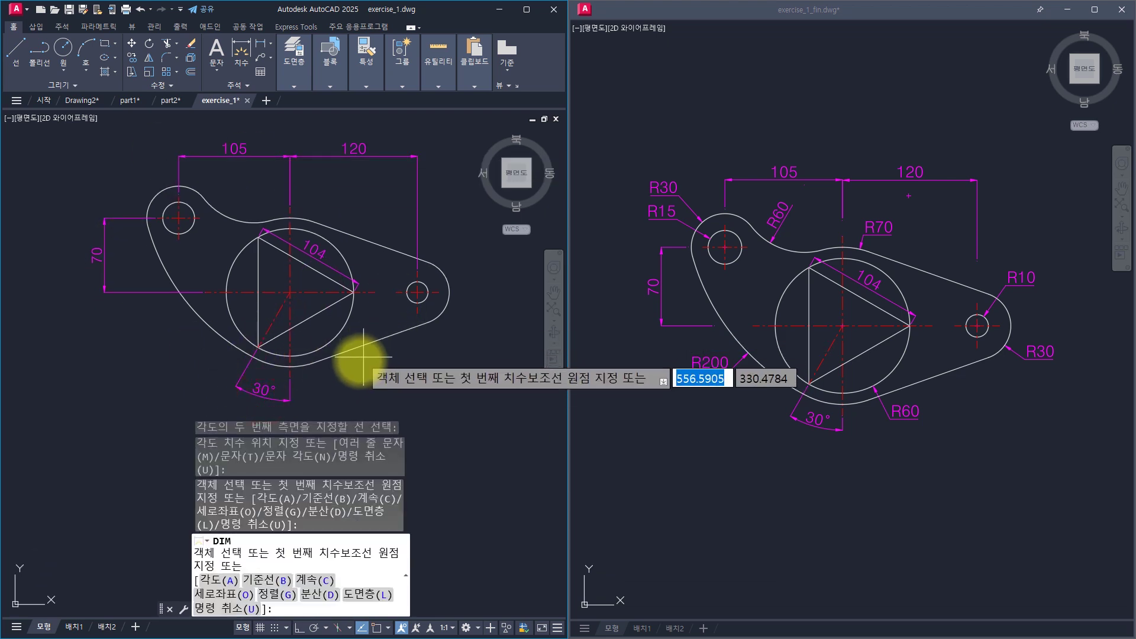
- Add radius dimensions to the upper-left outer arc and its hole, using the Radius option for the hole and placing both texts outside to the upper left
left_click(162, 189)
left_click(155, 178)
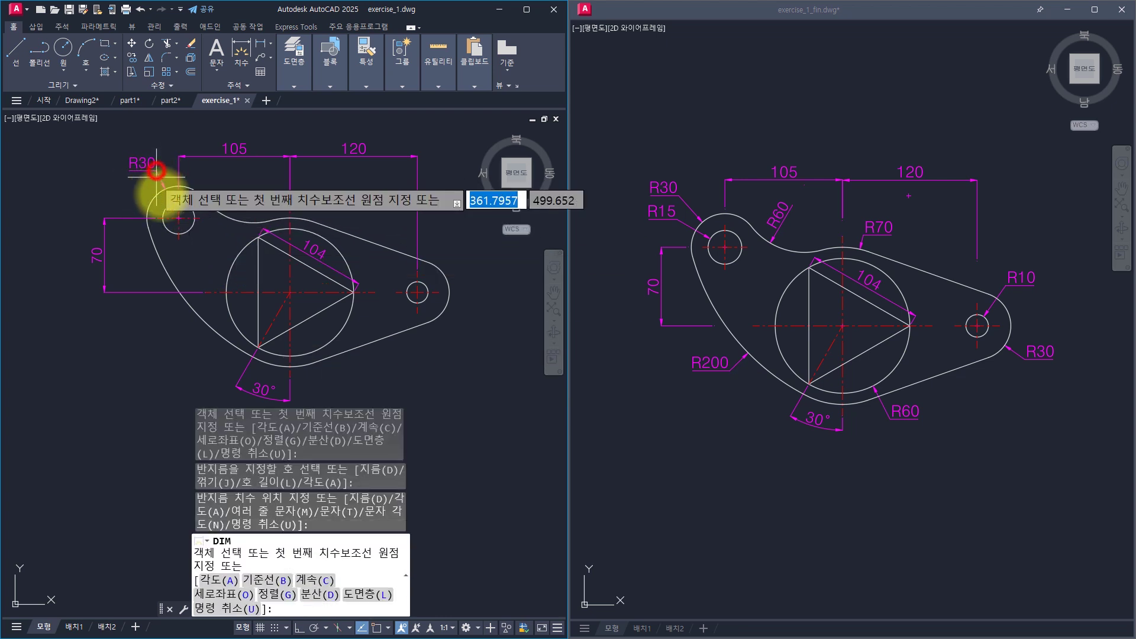
left_click(168, 203)
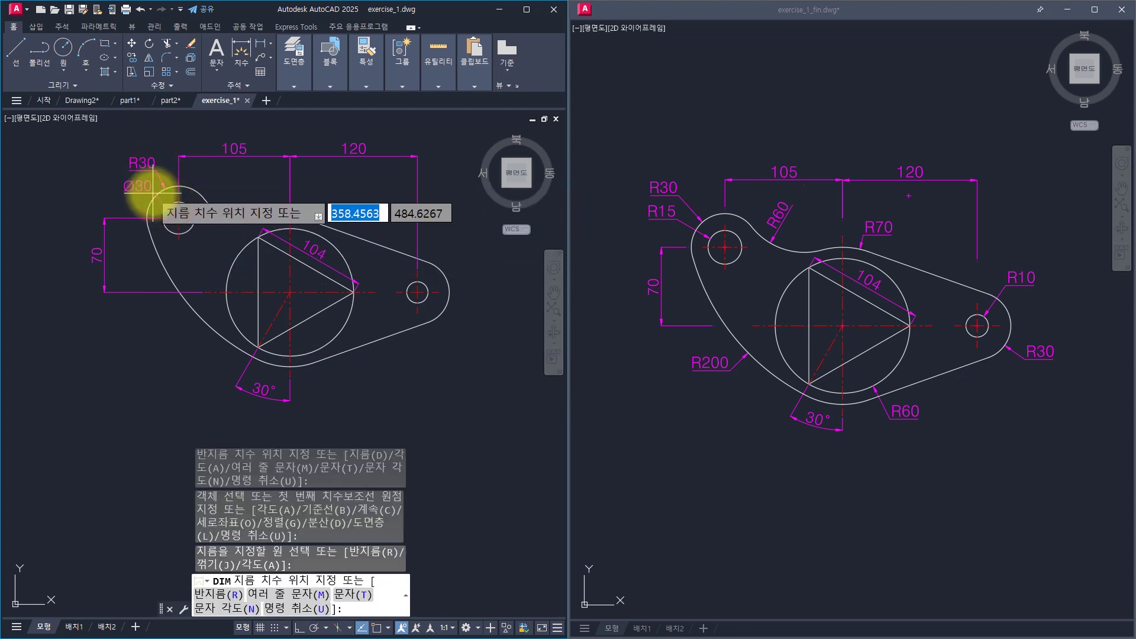
type("r")
key("space")
left_click(155, 194)
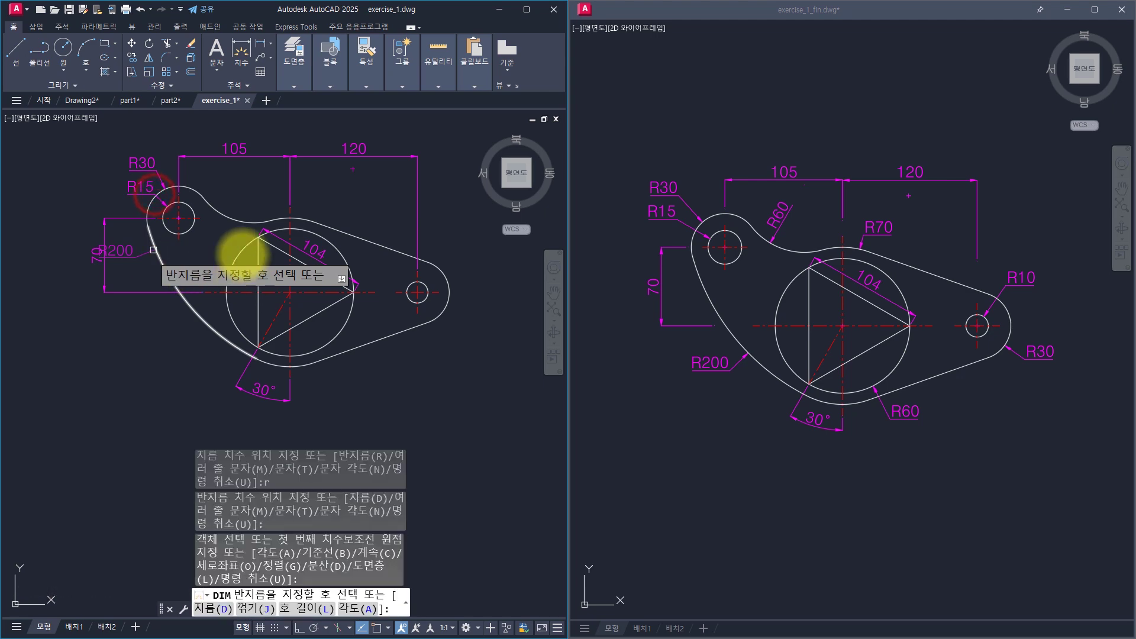
left_click(208, 325)
left_click(167, 362)
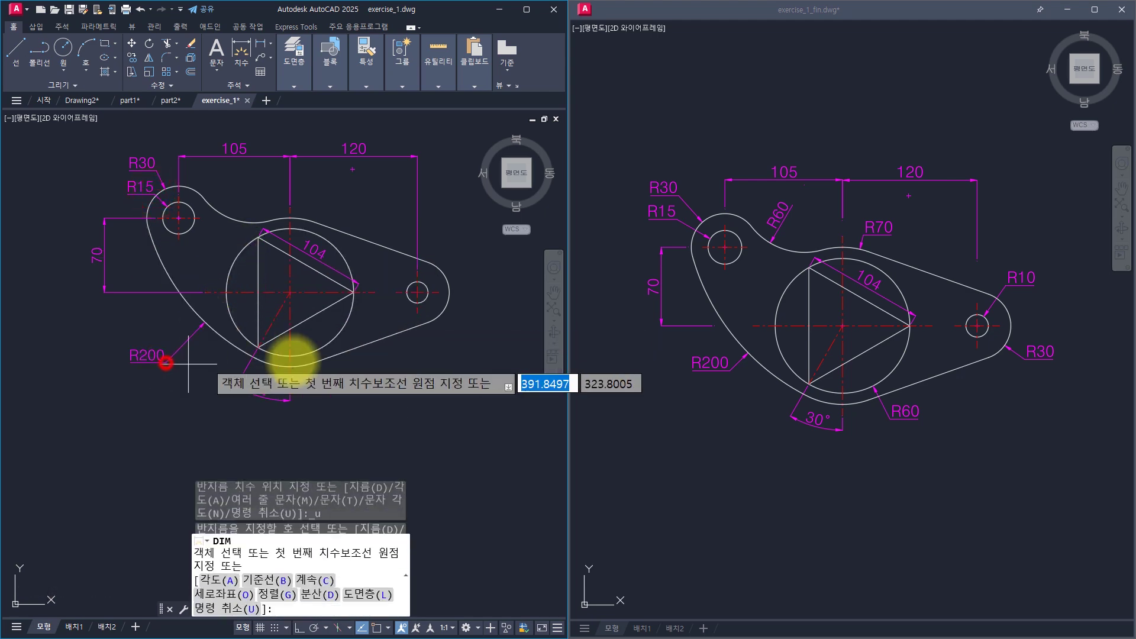
key("ctrl+z")
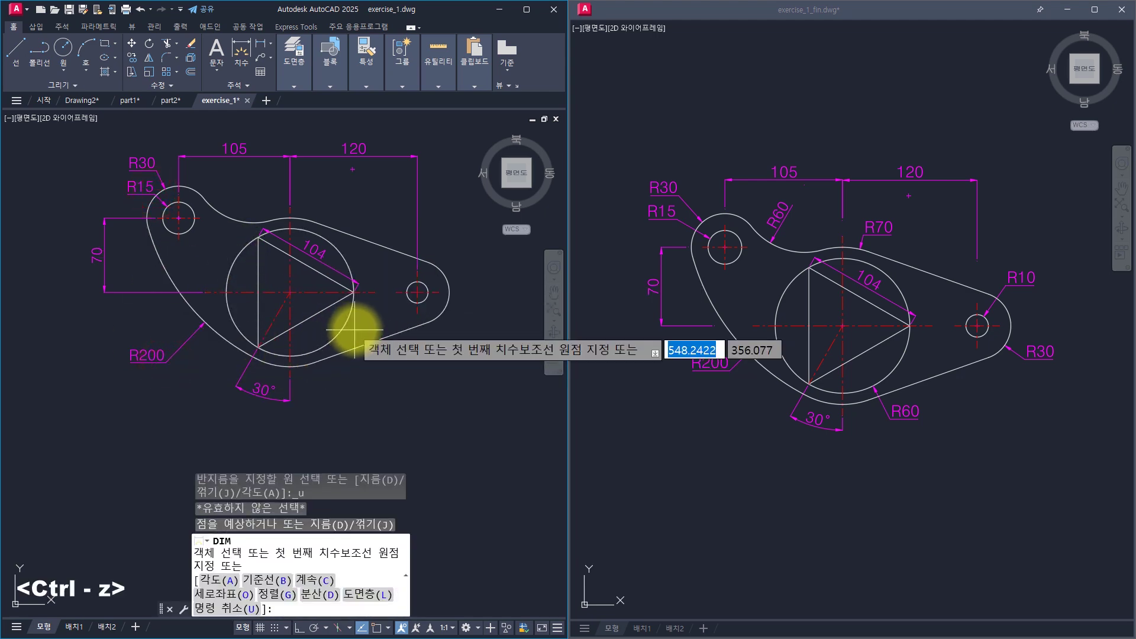
key("ctrl+z")
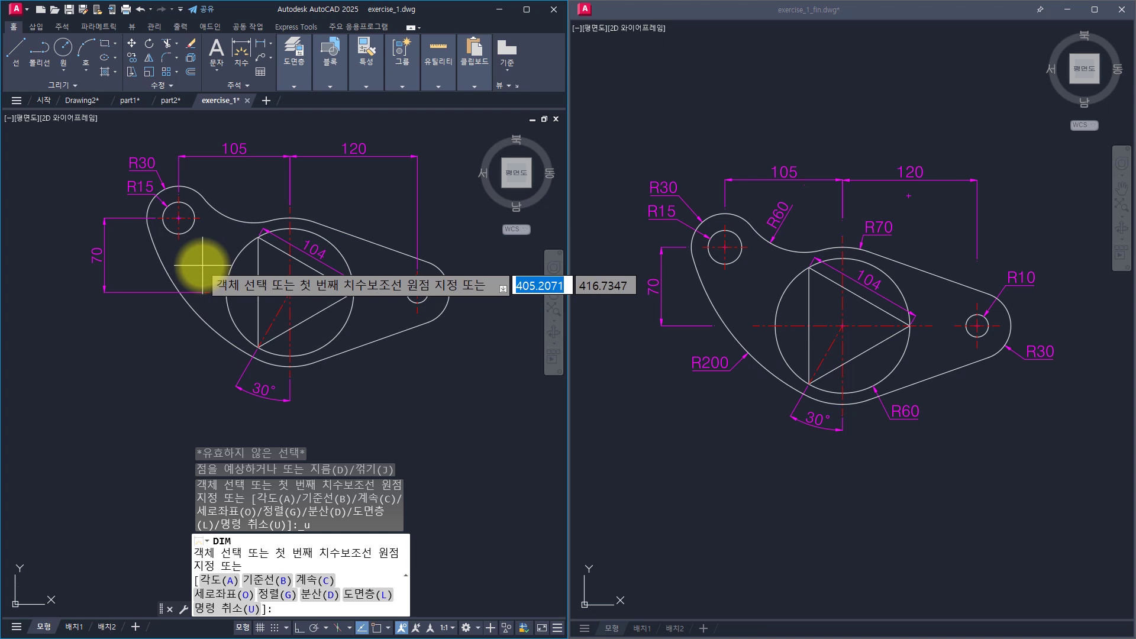
- Place a radius dimension for the long lower-left outer arc, with its text outside to the lower left of the part
left_click(203, 320)
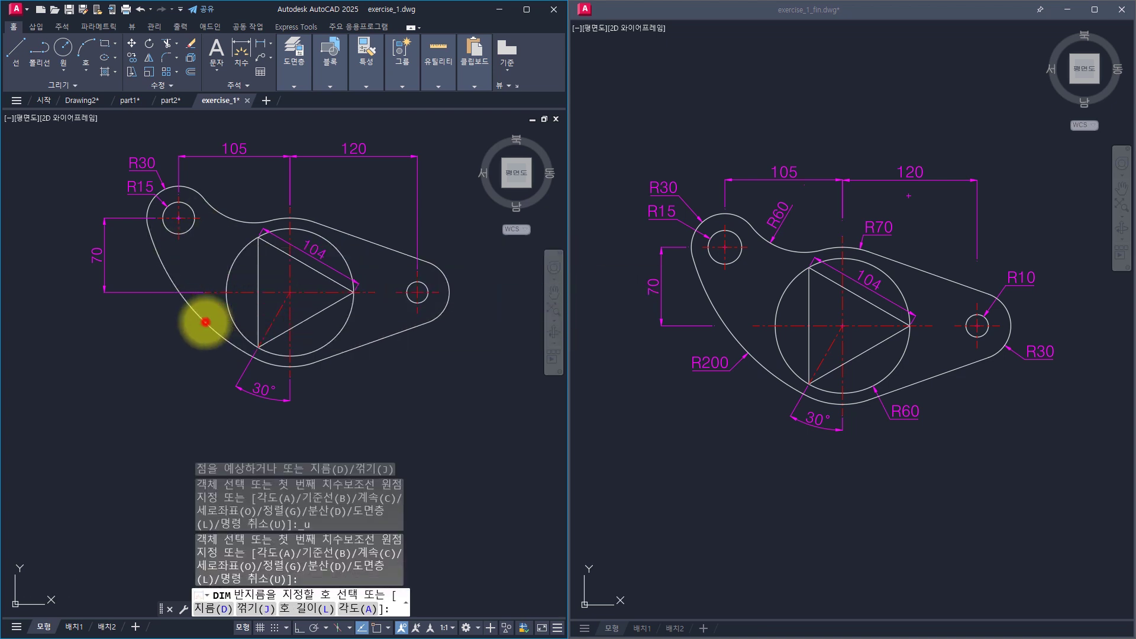
left_click(171, 348)
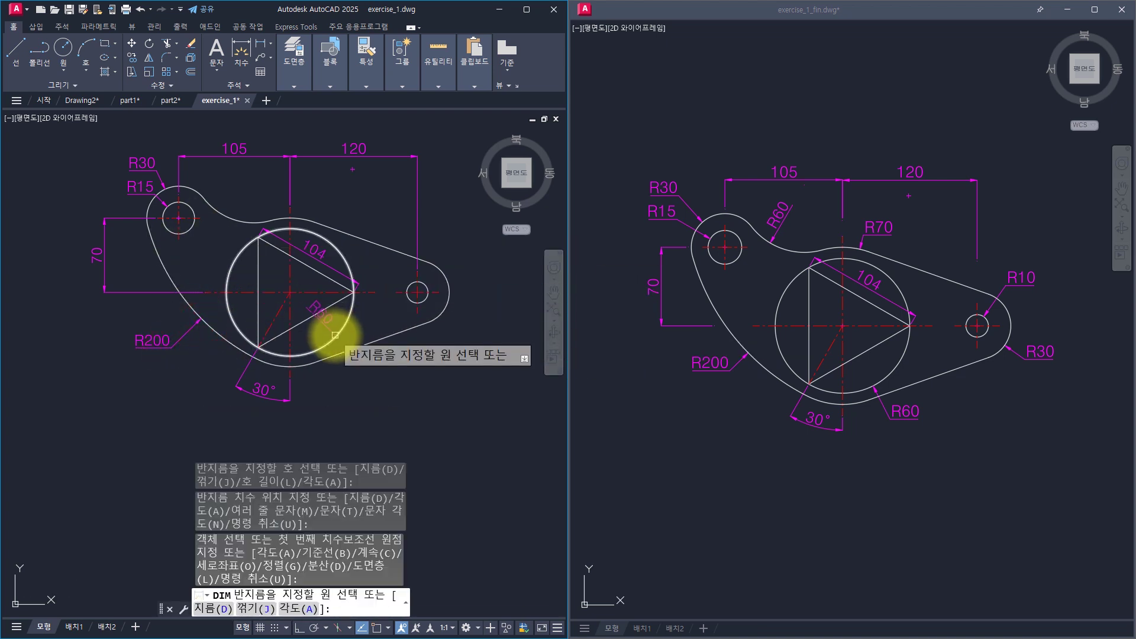
left_click(336, 336)
left_click(339, 387)
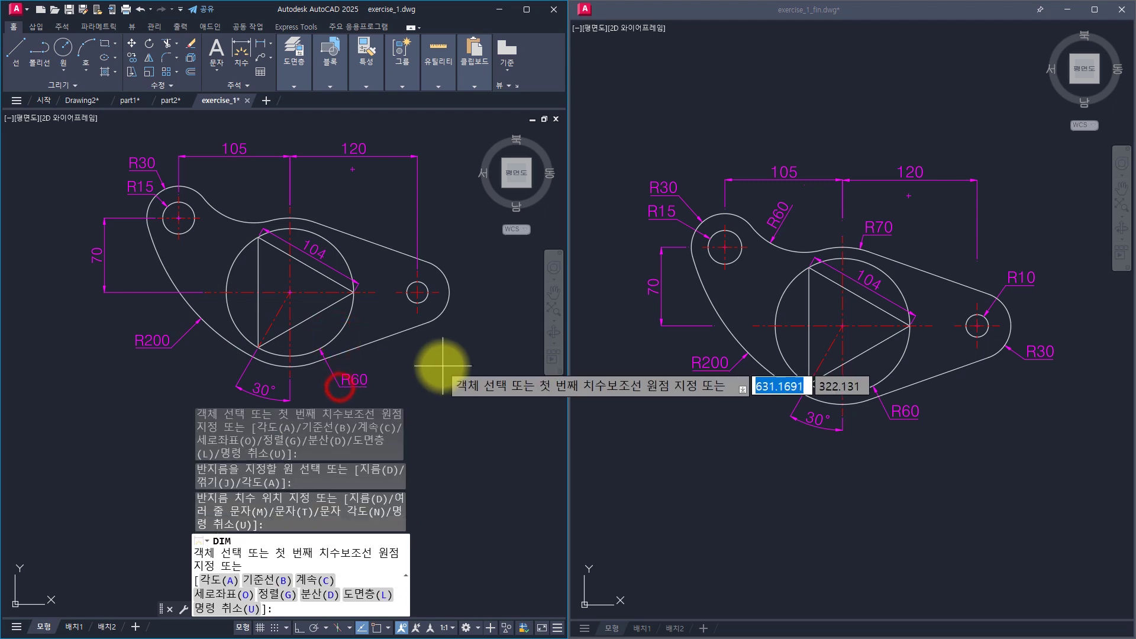
key("ctrl+z")
- Place radius dimensions for the large circle and the right end arc, with both texts outside to the lower right
left_click(344, 325)
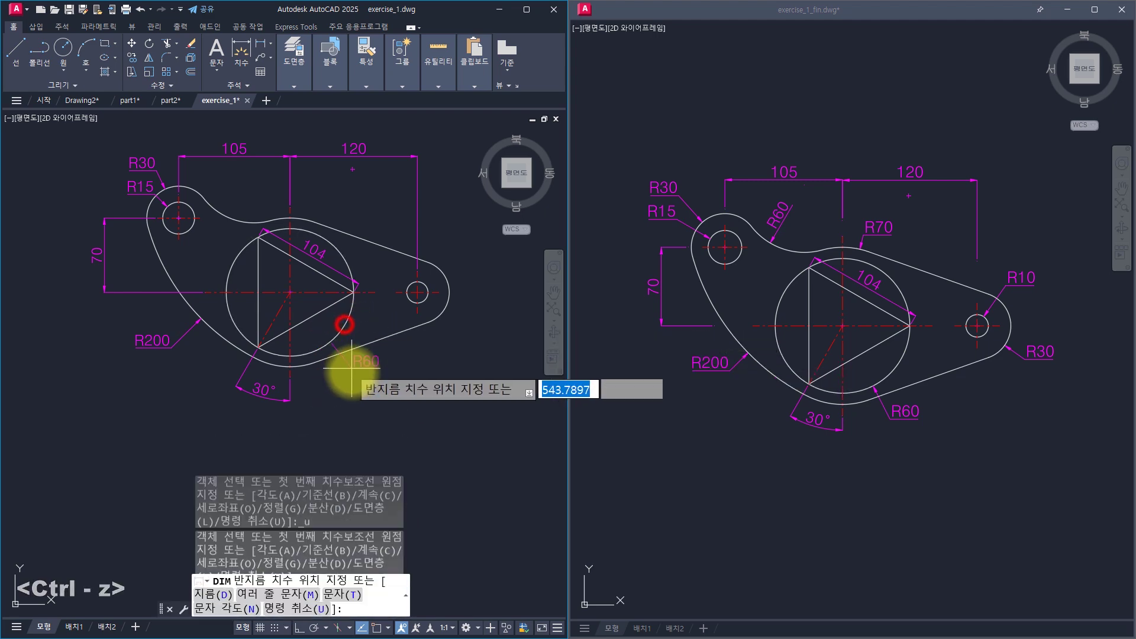
left_click(352, 382)
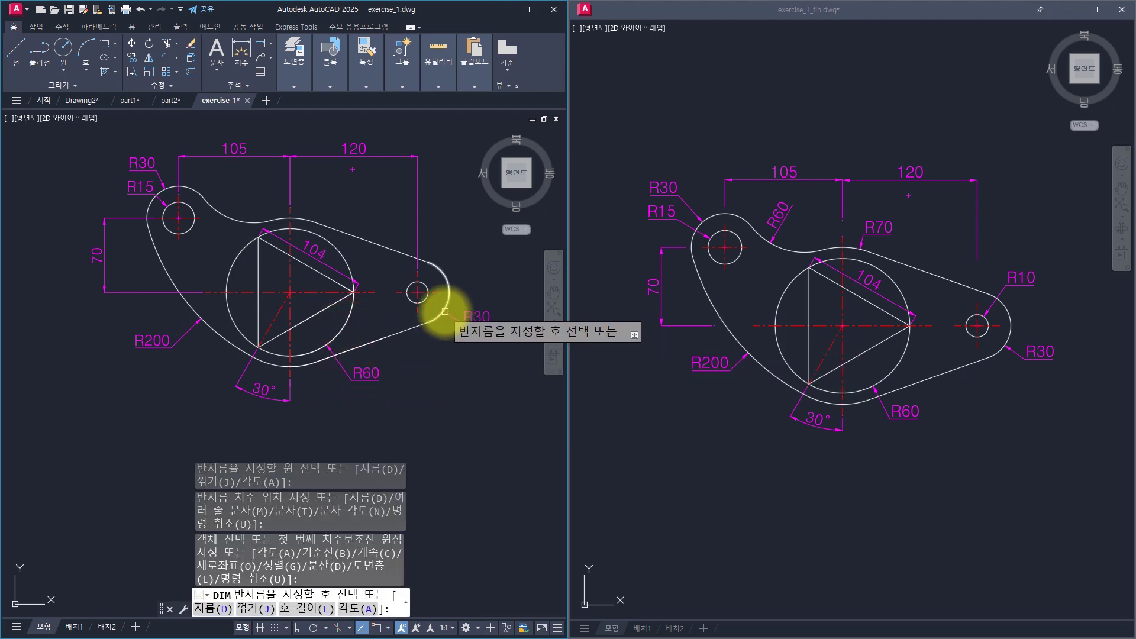
left_click(445, 312)
left_click(456, 348)
- Place radius dimensions for the small right hole and the convex top arc, with both texts outside the outline
left_click(419, 301)
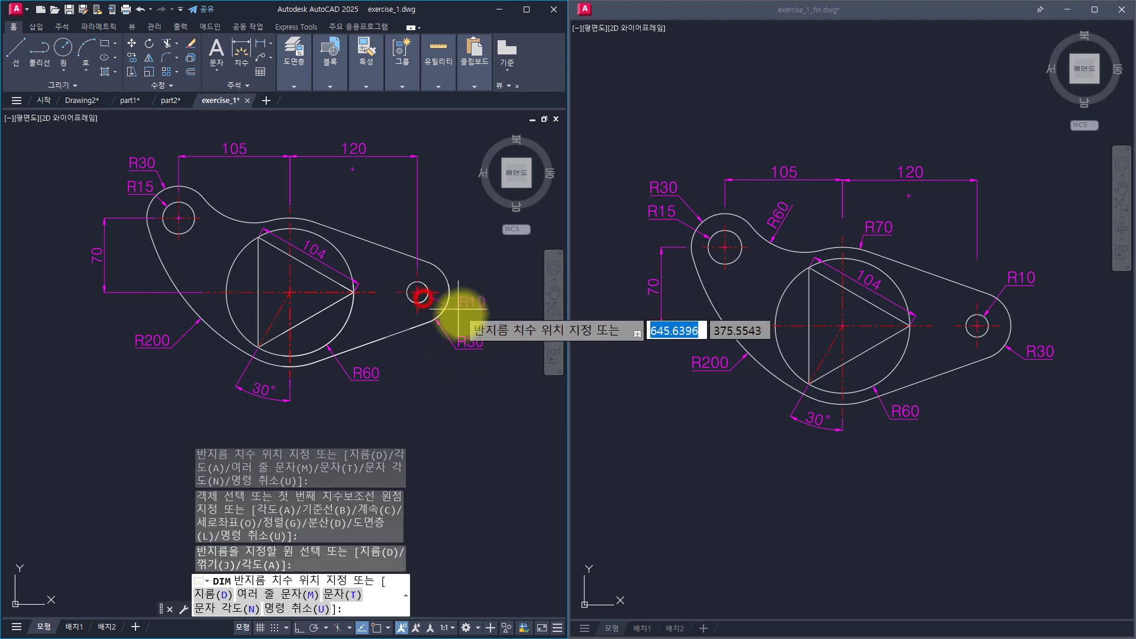
left_click(461, 315)
left_click(313, 219)
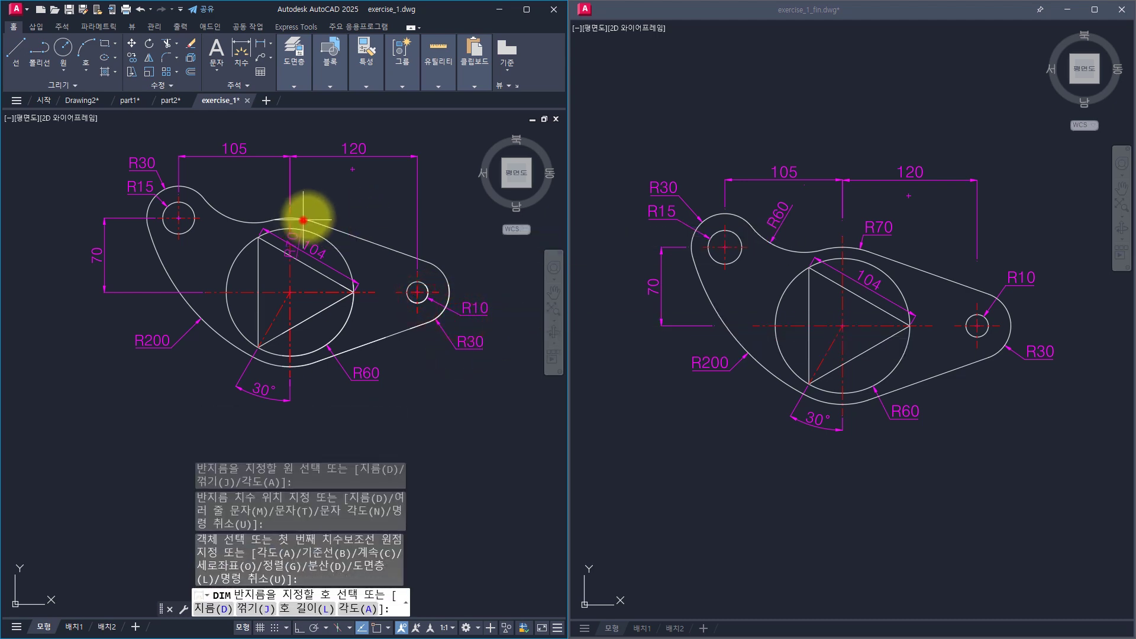
left_click(320, 203)
- Place a radius dimension for the concave arc beside the upper-left lobe, with its text above the arc, and end the DIM command
left_click(224, 211)
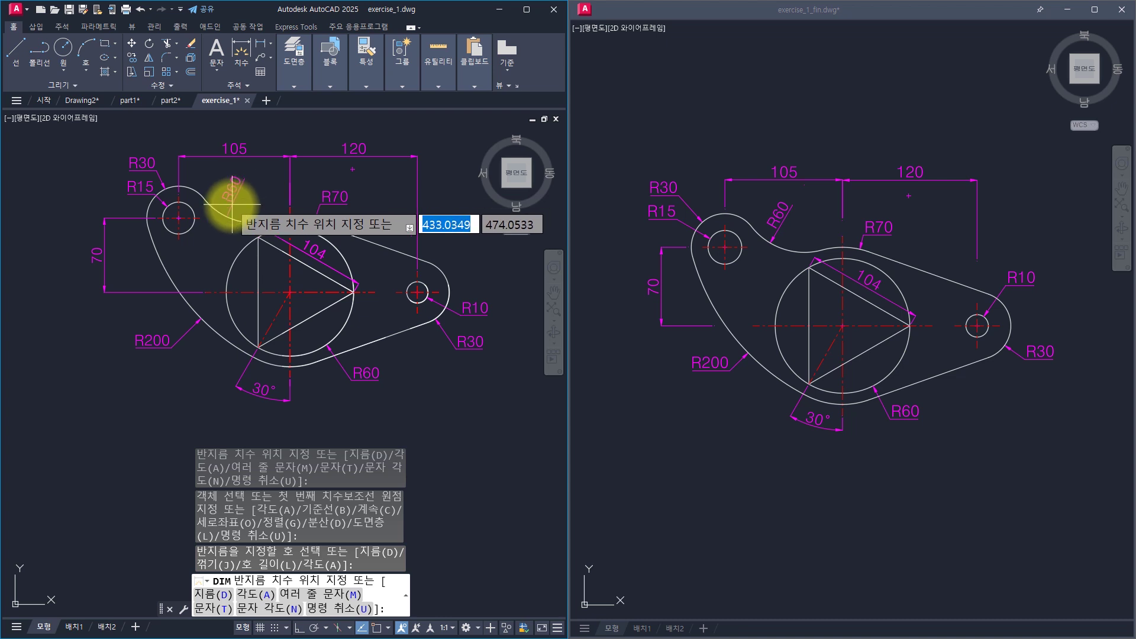
left_click(242, 192)
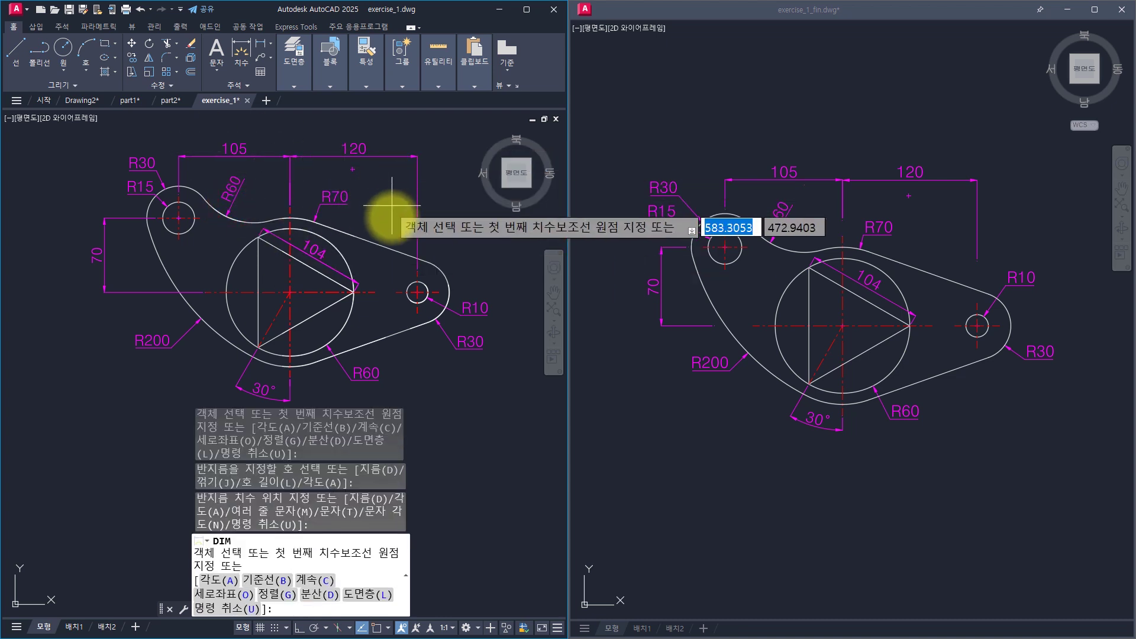
key("Escape")
key("Escape")
key("Escape")
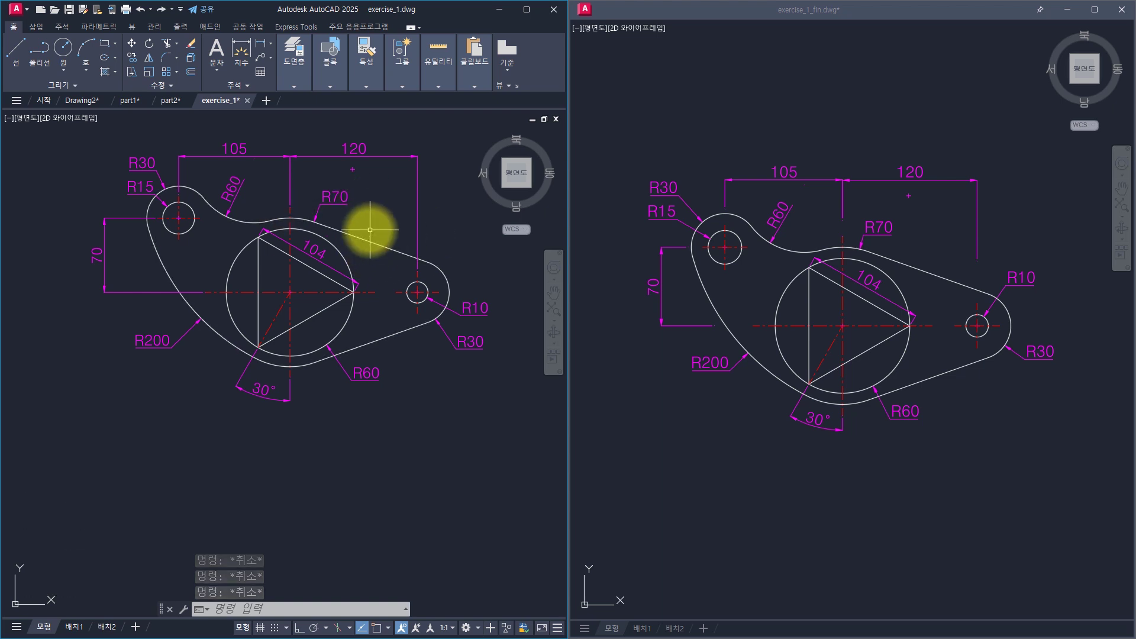
key("Escape")
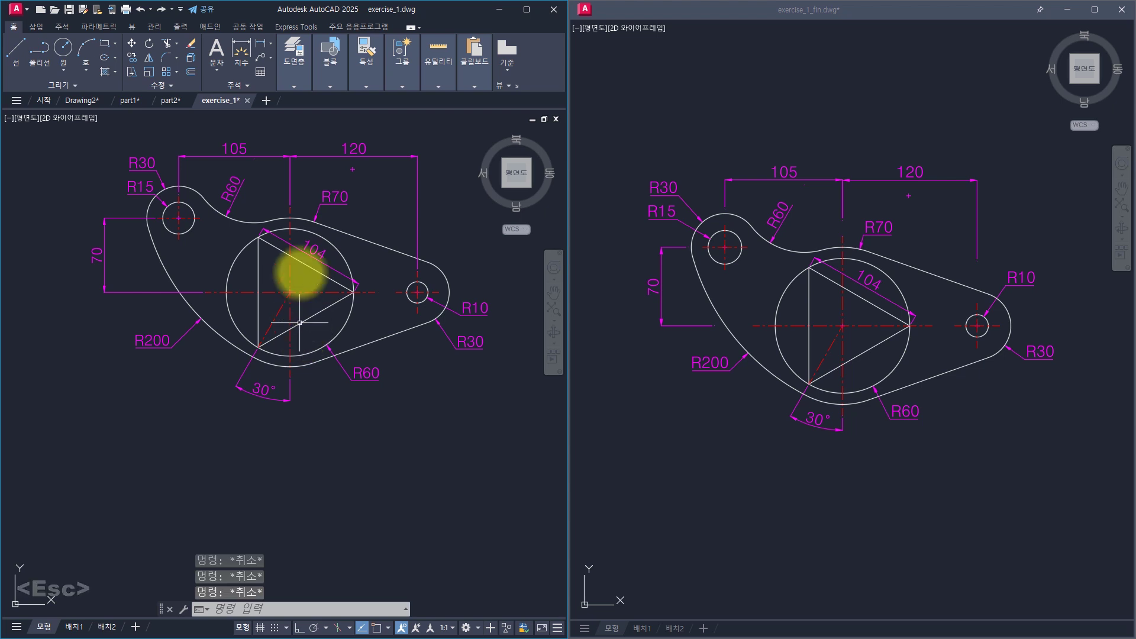
middle_click_drag(310, 264, 311, 325)
key("Escape")
key("Escape")
key("Escape")
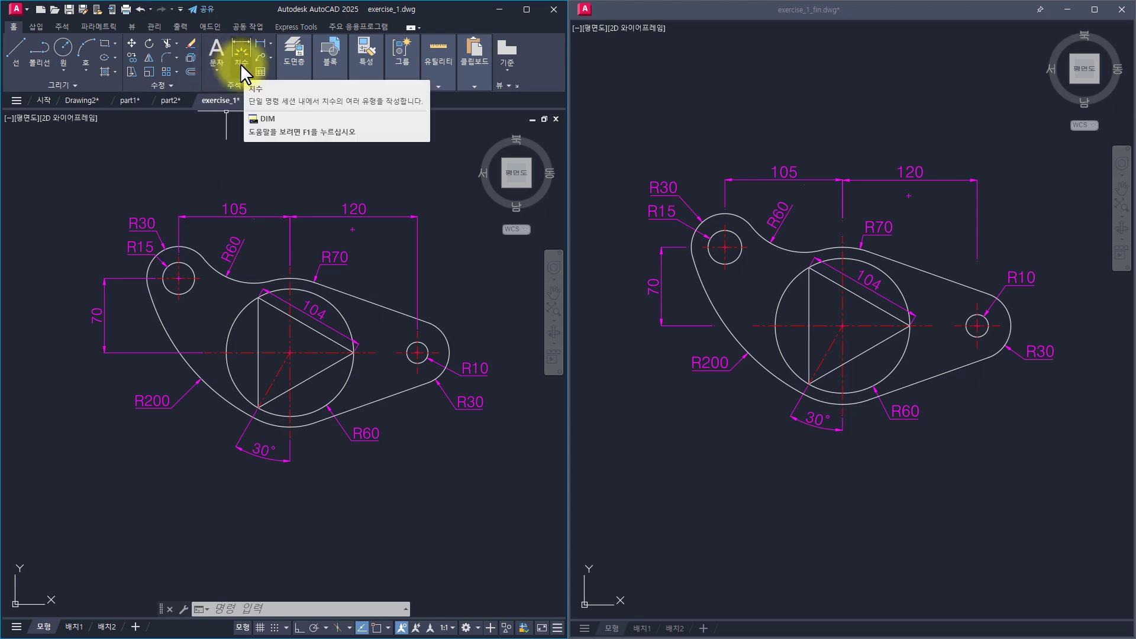
left_click(260, 44)
left_click(270, 42)
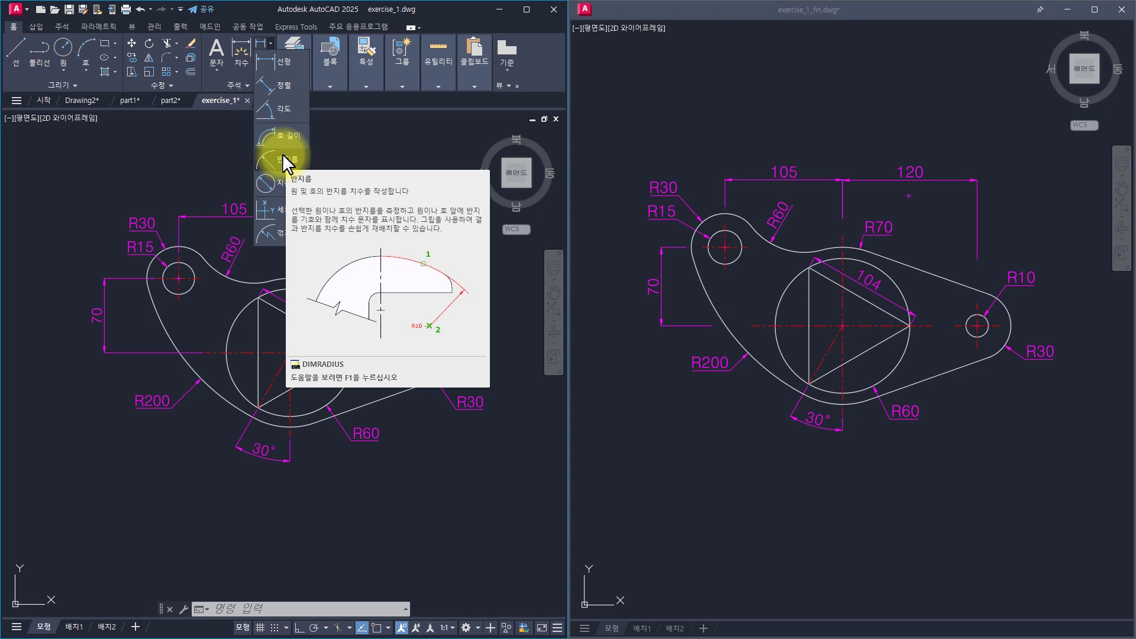
key("Escape")
key("Escape")
key("Escape")
key("Escape")
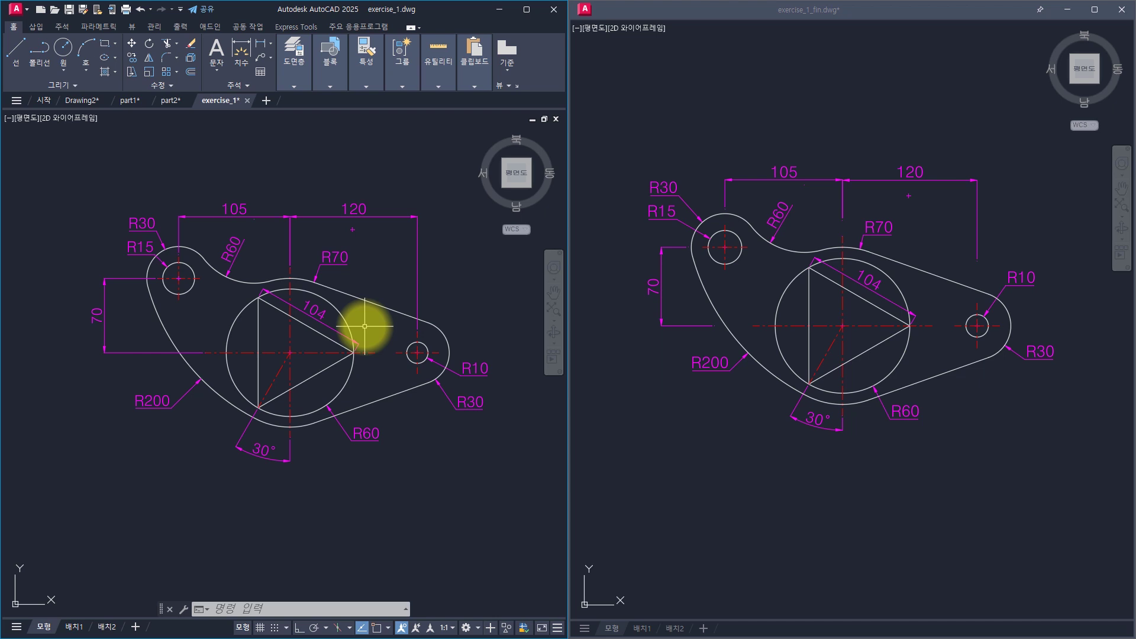
key("Escape")
key("Escape")
key("Escape")
key("Escape")
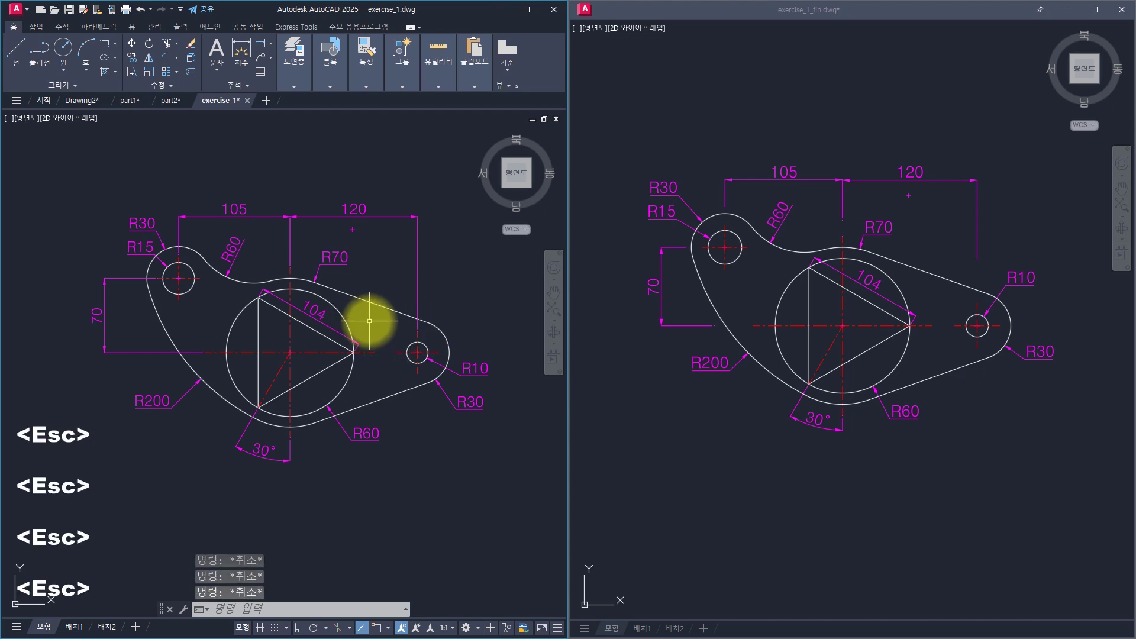